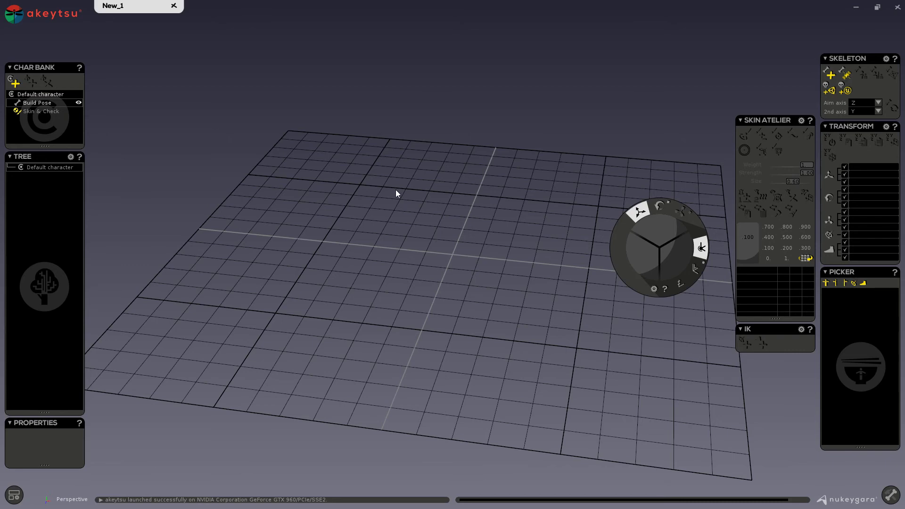
Import the Troll_mesh.fbx file into the scene and place the spinner widget higher in the viewport
left_click(29, 22)
left_click(30, 92)
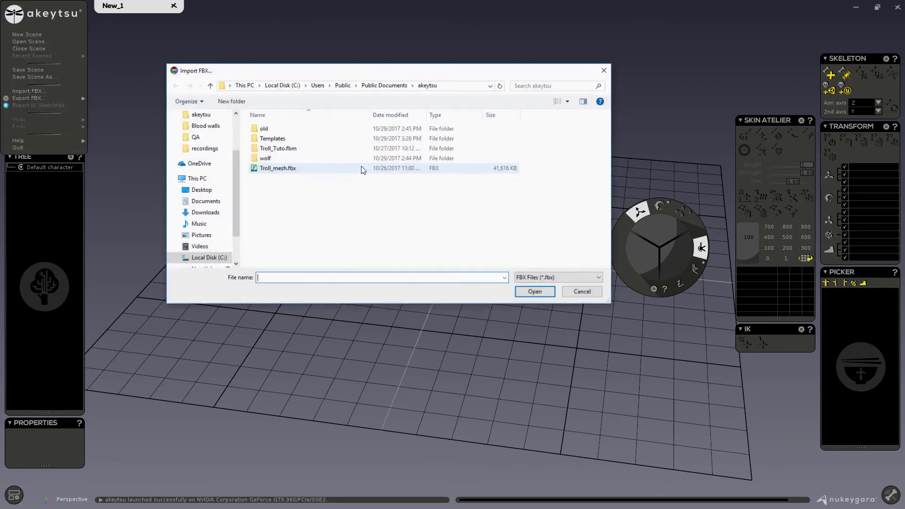
left_click(297, 168)
left_click(535, 292)
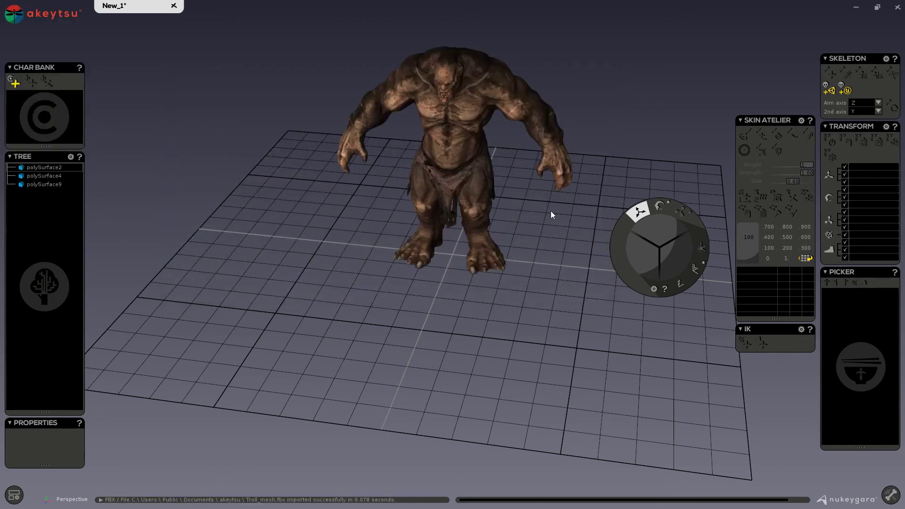
left_click_drag(619, 241, 621, 160)
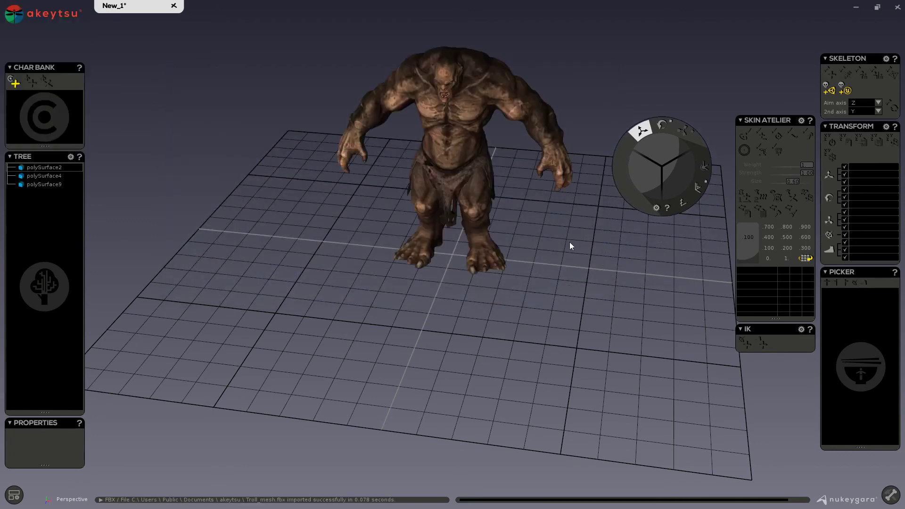
Create a preset Unity3D skeleton for the imported troll mesh
middle_click_drag(568, 242, 533, 330)
scroll(534, 330, "up", 2)
left_click_drag(576, 351, 569, 300, "alt")
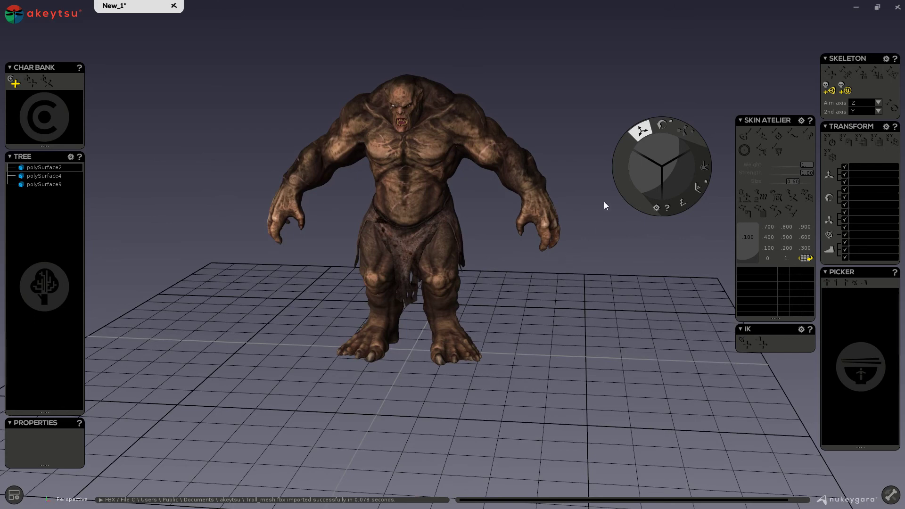
left_click(827, 89)
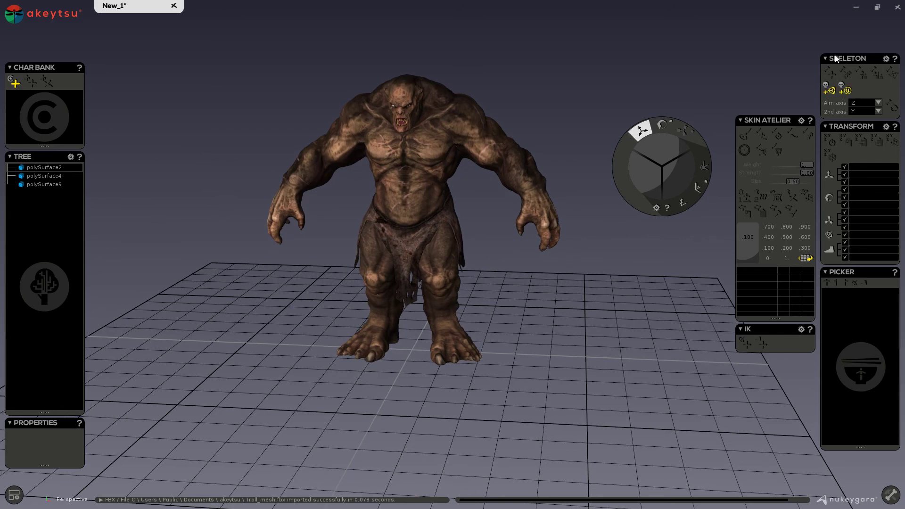
left_click(846, 92)
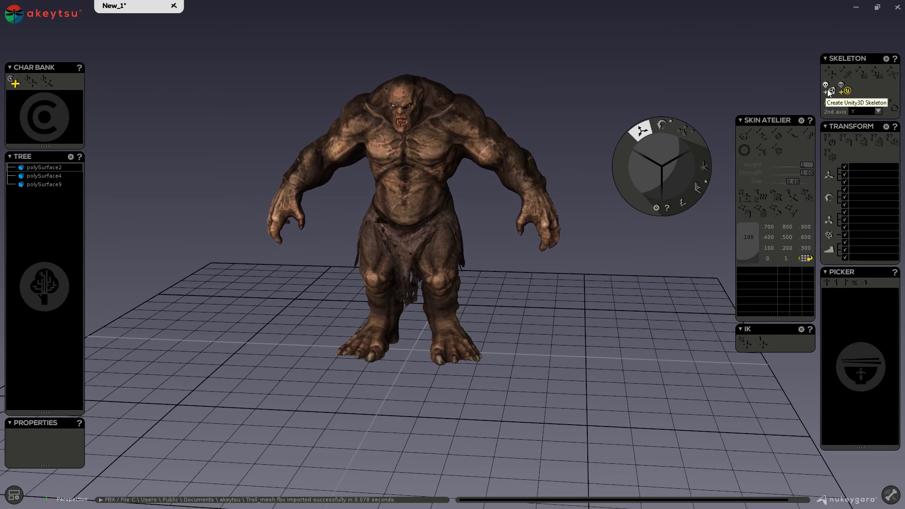
left_click(830, 91)
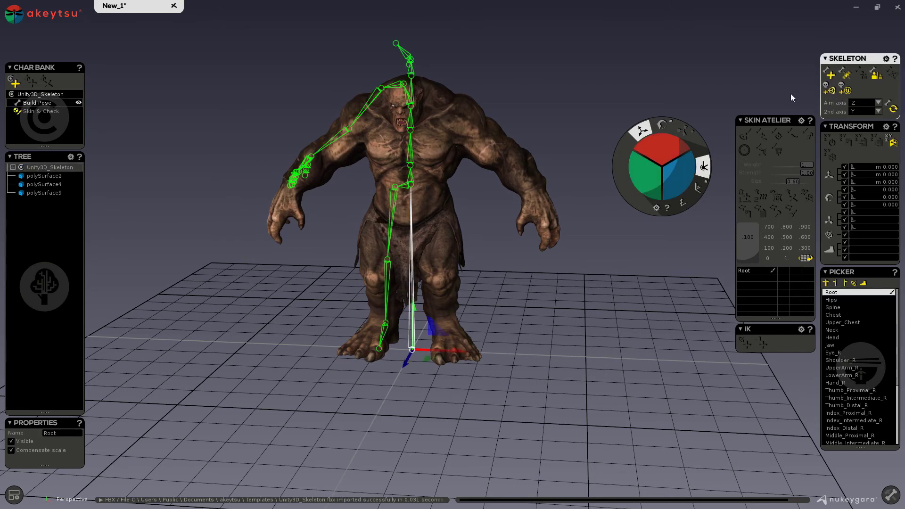
Rename the skeleton's character node as troll
left_click(32, 96)
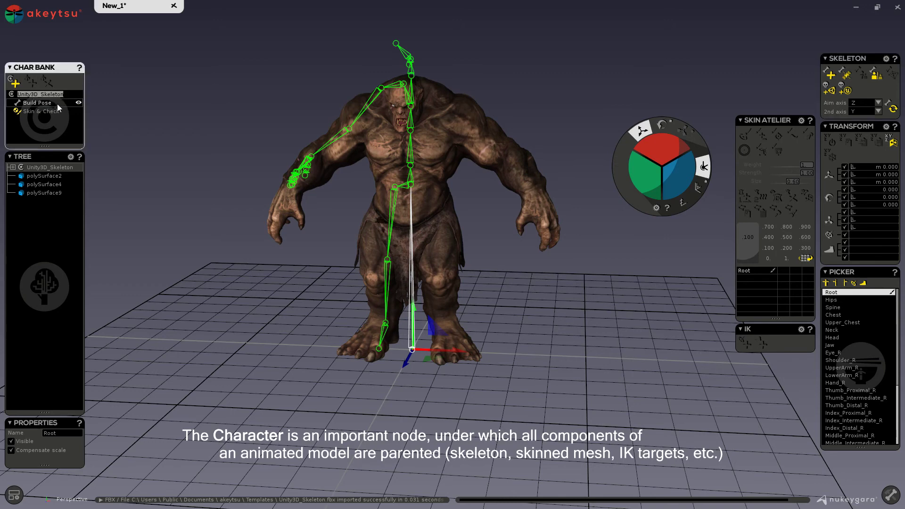
type("troll")
key("Return")
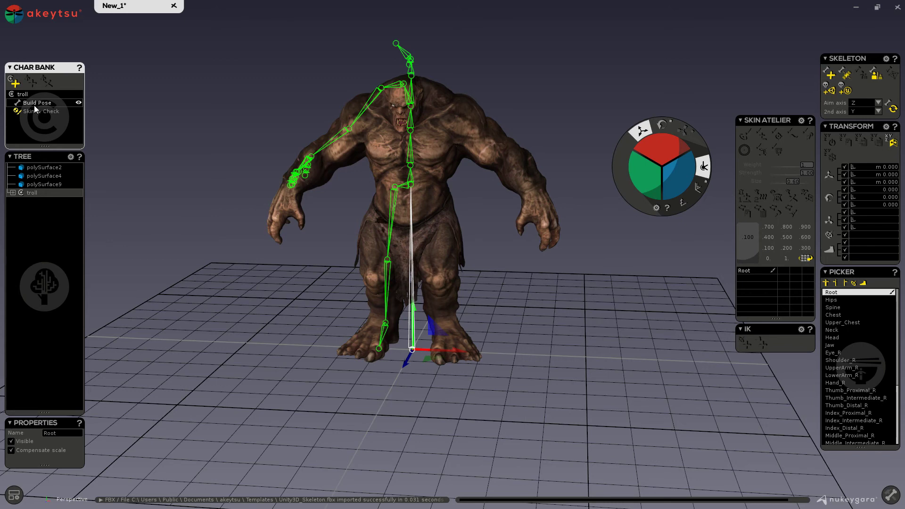
Expand the complete hierarchy of the troll character in the tree
mouse_move(41, 178)
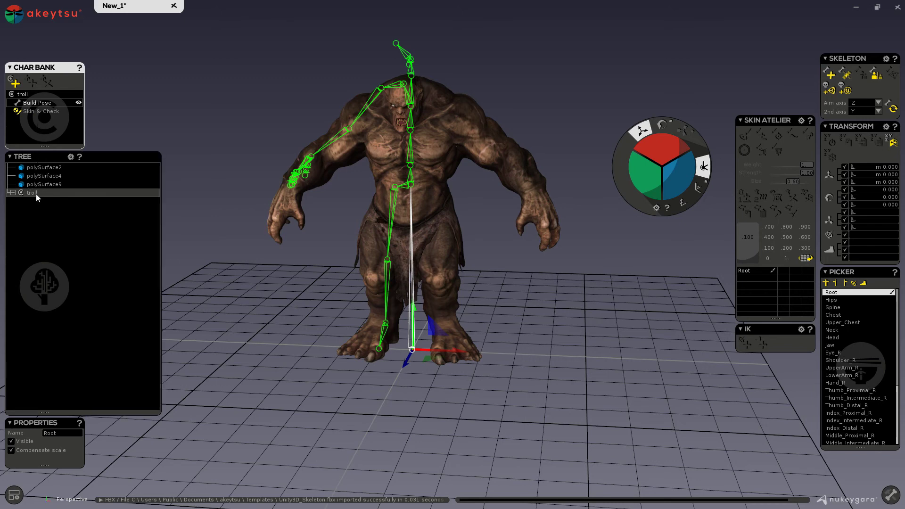
right_click(35, 194)
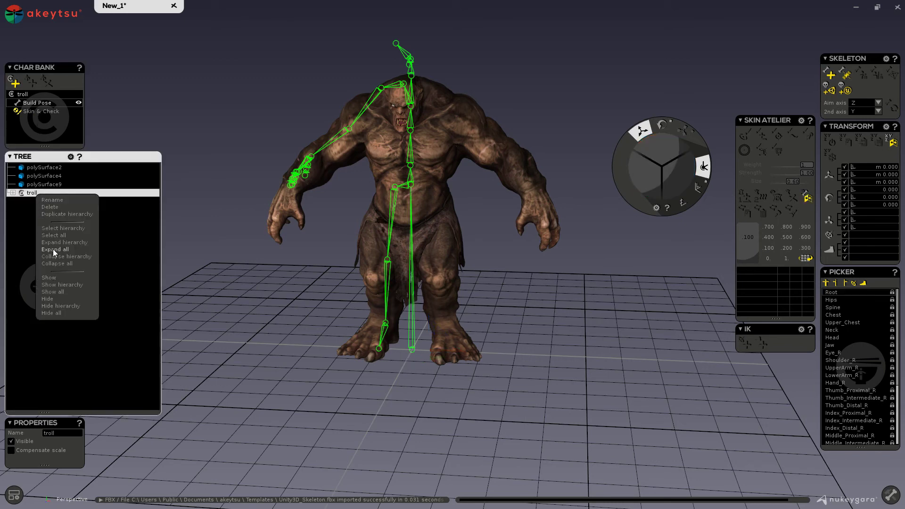
left_click(53, 249)
Examine the skeleton's hierarchy by selecting bones one after another, from Root and the spine through the right arm to Index_Intermediate_R
left_click(37, 202)
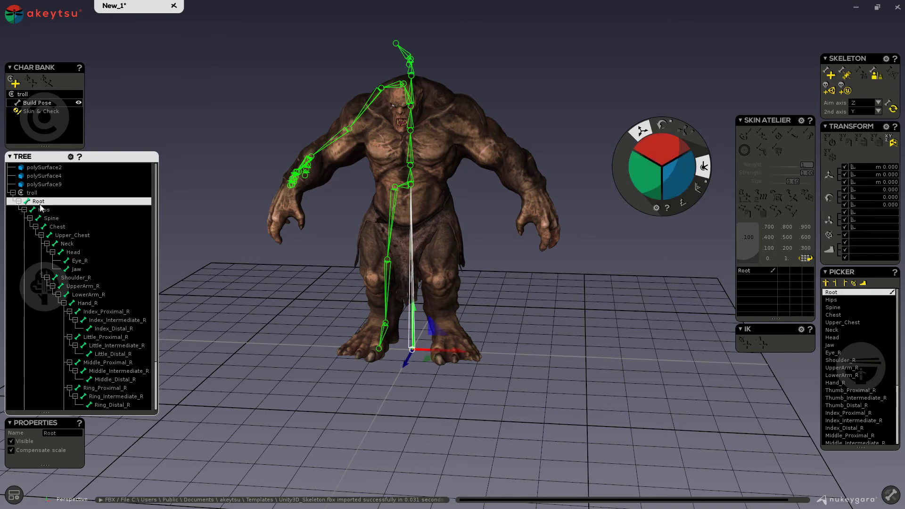
left_click(47, 211)
left_click(53, 220)
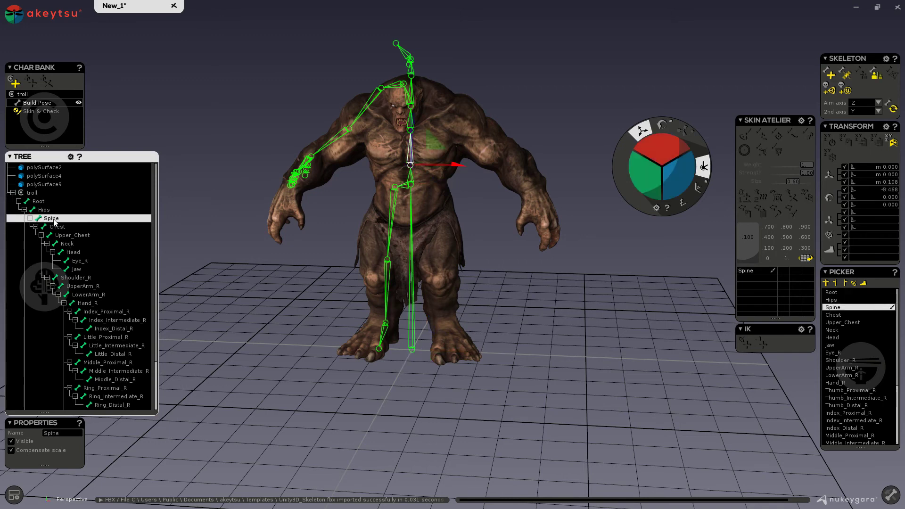
left_click(62, 228)
scroll(80, 259, "down", 3)
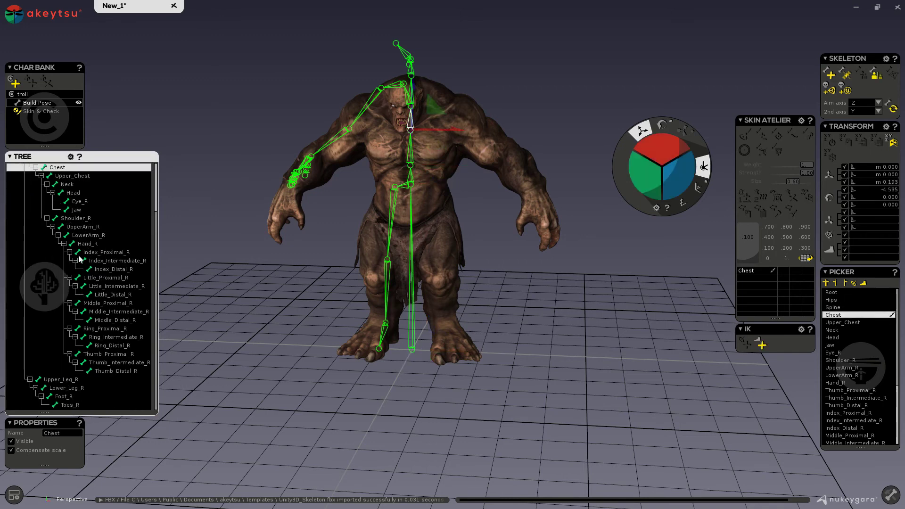
left_click(77, 220)
left_click(79, 228)
left_click(85, 235)
left_click(93, 246)
left_click(103, 253)
left_click(107, 261)
scroll(119, 281, "up", 3)
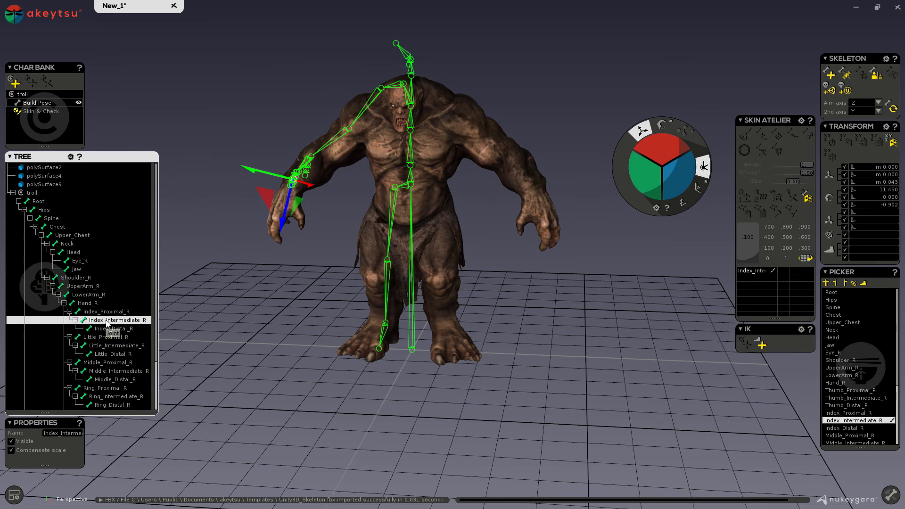
scroll(106, 323, "down", 3)
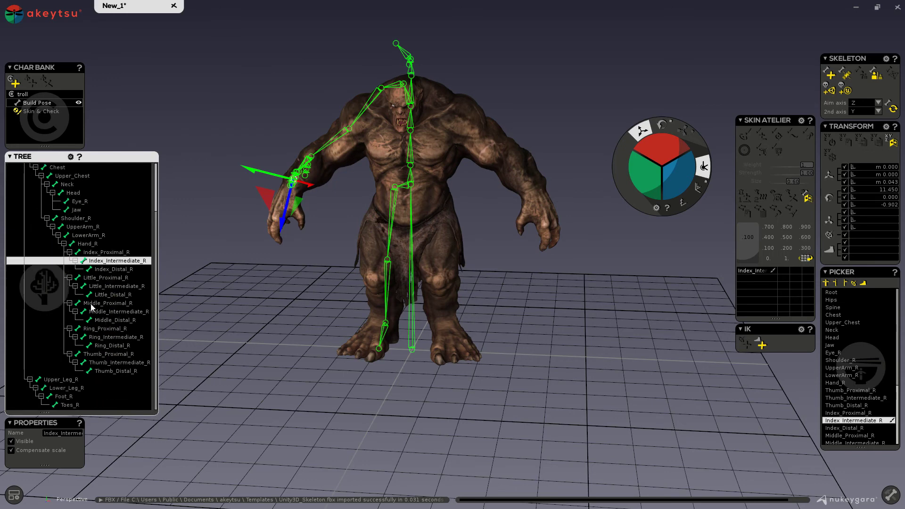
Set the tree resizement on hovering to x2 in the tree preferences
left_click(70, 156)
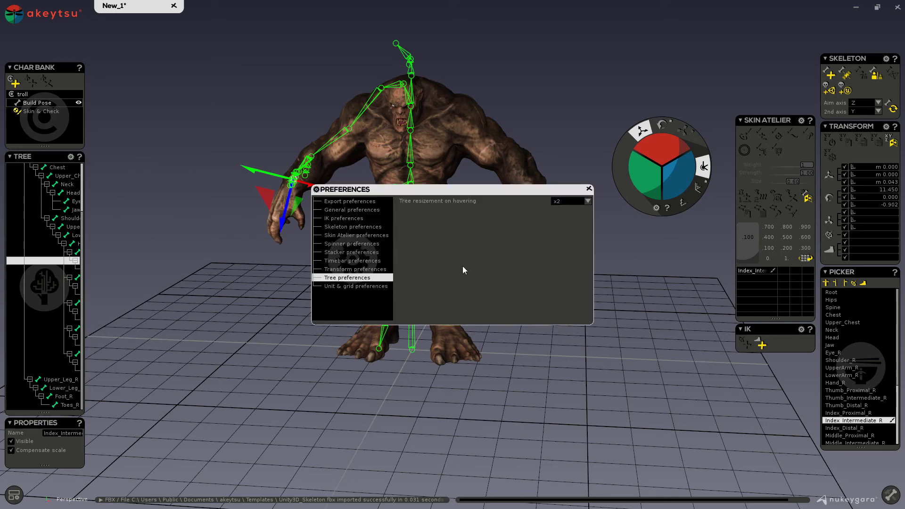
mouse_move(60, 270)
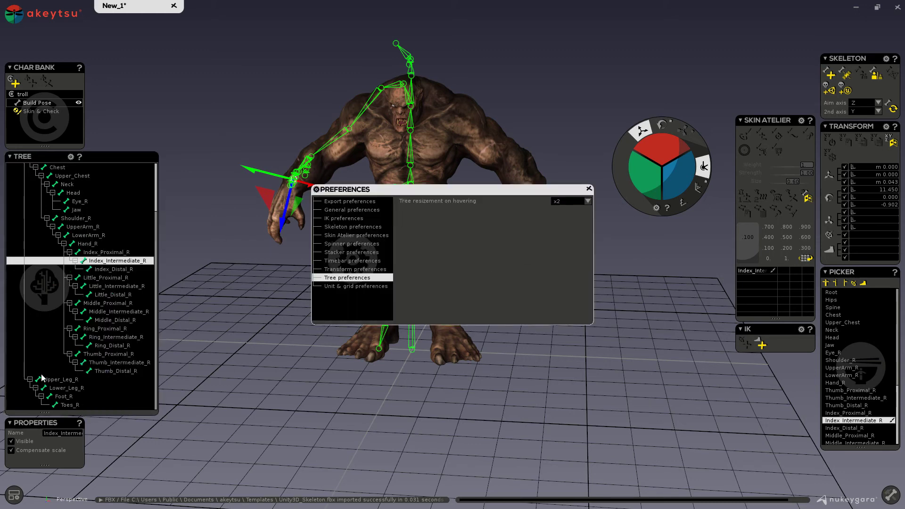
left_click(587, 201)
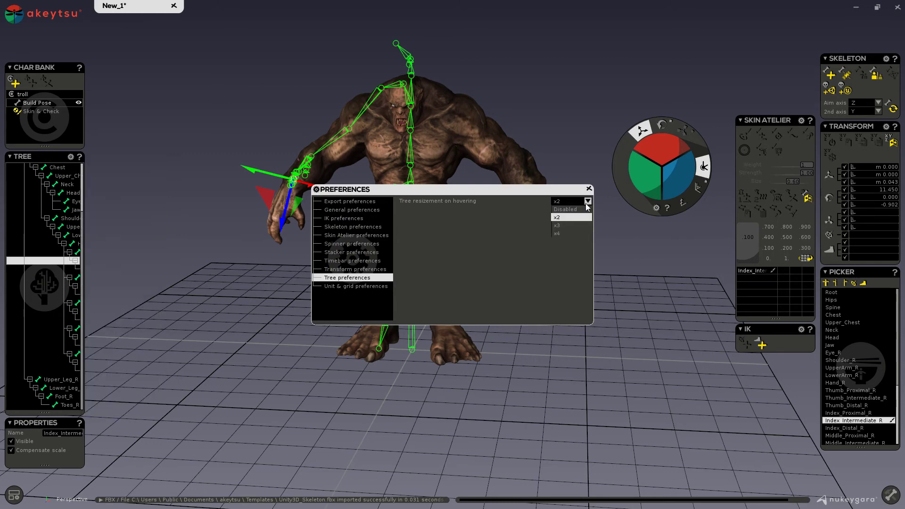
left_click(562, 217)
left_click(589, 189)
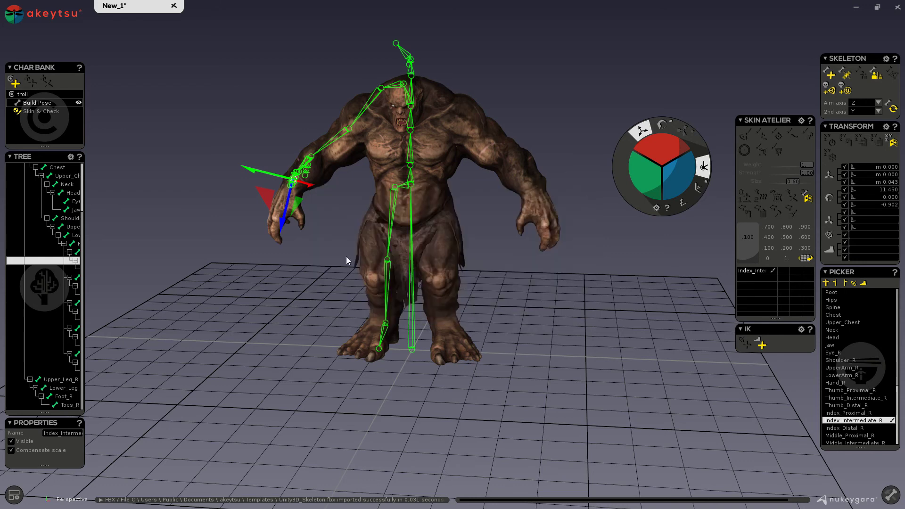
Parent the meshes polySurface2, polySurface4 and polySurface9 under the troll character
mouse_move(72, 304)
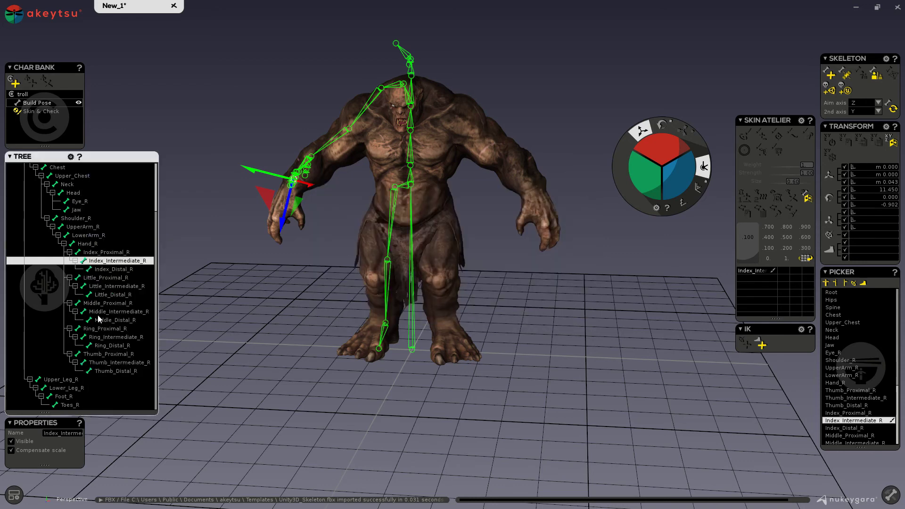
scroll(117, 314, "up", 3)
scroll(105, 325, "down", 3)
mouse_move(63, 213)
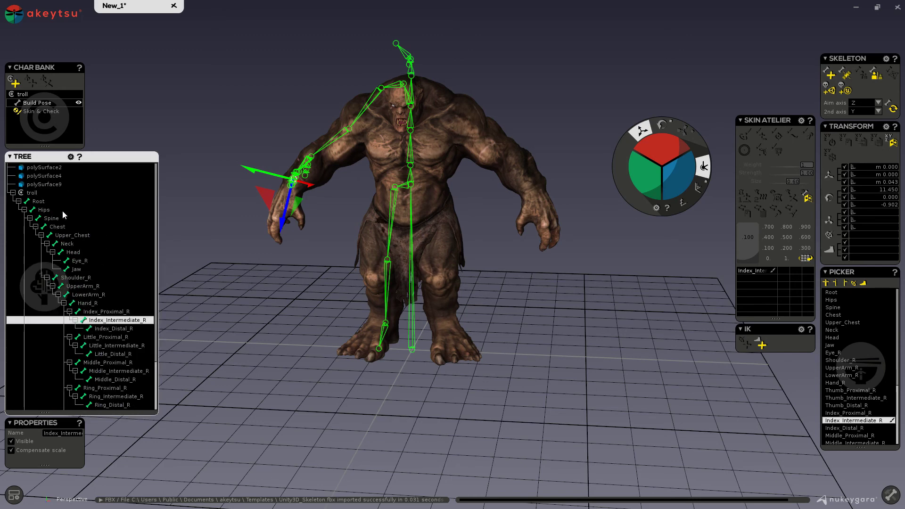
left_click(47, 185)
left_click(47, 171, "shift")
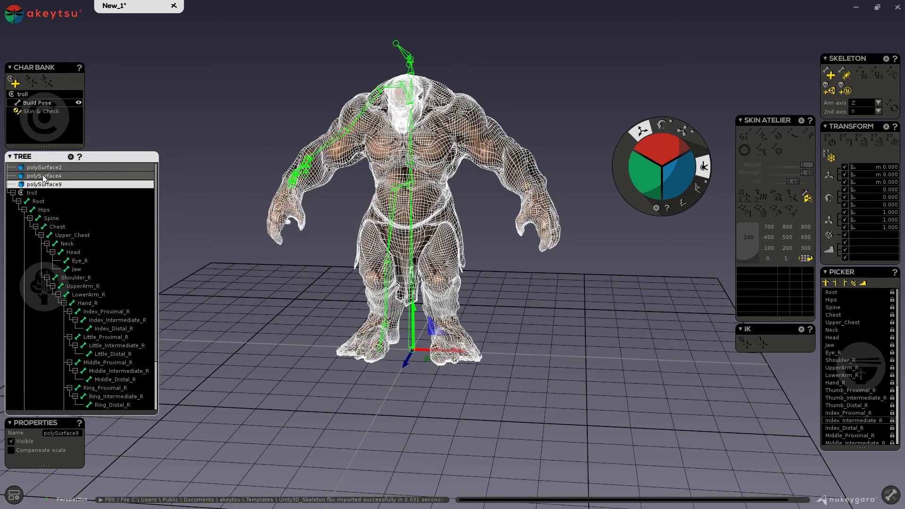
left_click_drag(45, 177, 33, 193)
scroll(57, 240, "up", 3)
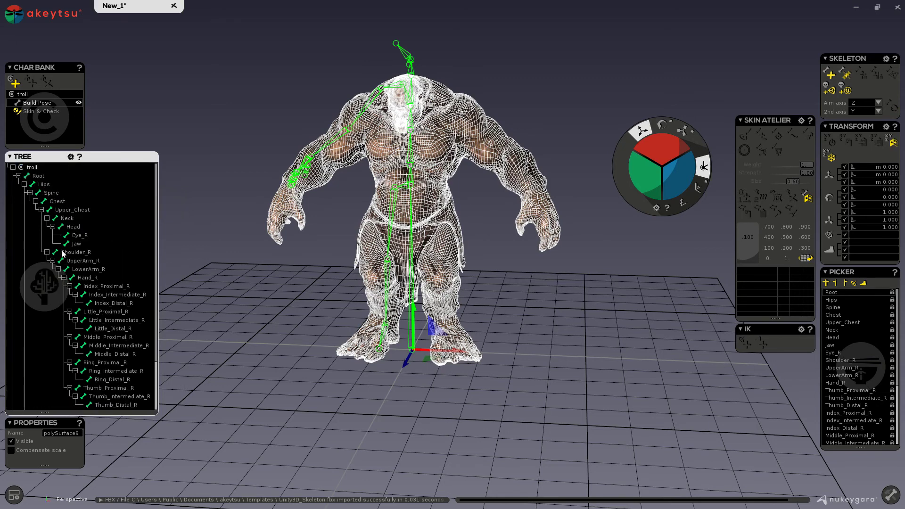
Collapse and re-expand the troll node to check what it contains
left_click(19, 169)
left_click(13, 167)
left_click(13, 168)
left_click(13, 168)
left_click(13, 167)
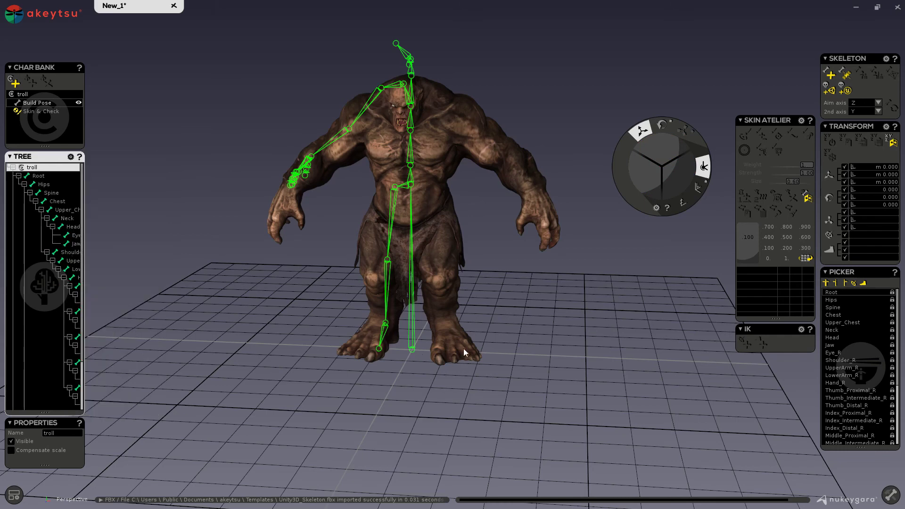
Switch the viewport to wireframe display so the bones can be seen inside the troll
middle_click_drag(541, 327, 524, 341)
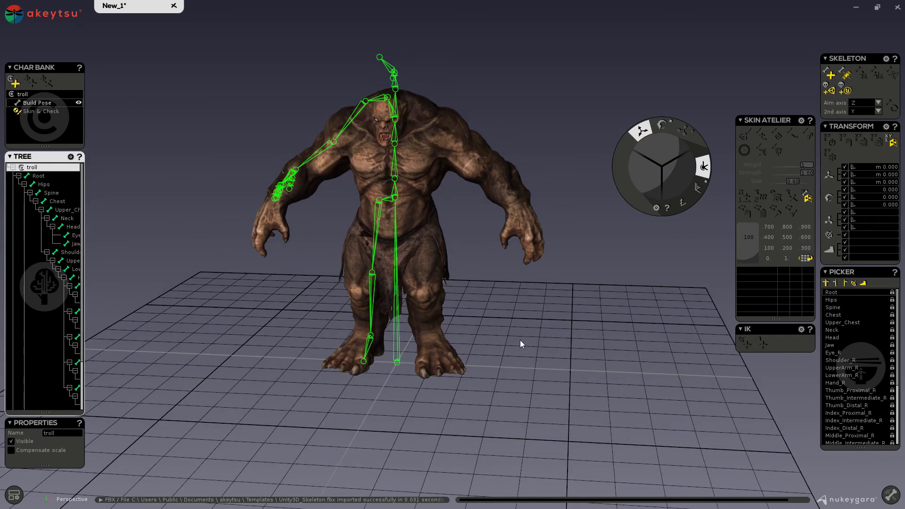
key("4")
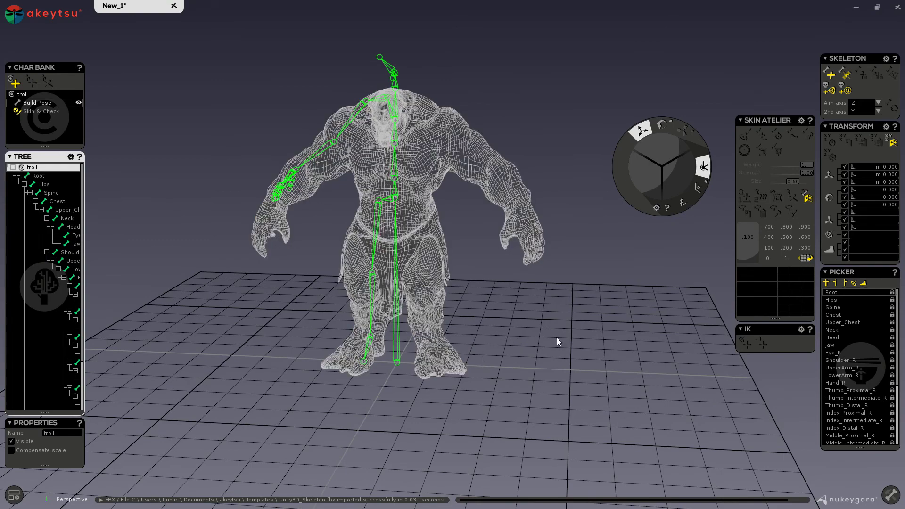
left_click_drag(557, 339, 558, 320, "alt")
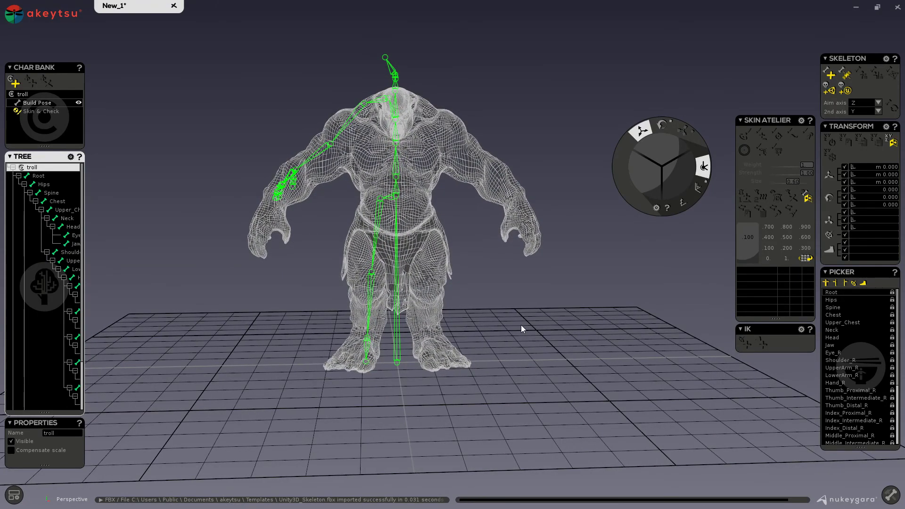
Cycle through the skeleton's display modes, including bone axes and visibility through the mesh
key("j")
key("j")
key("j")
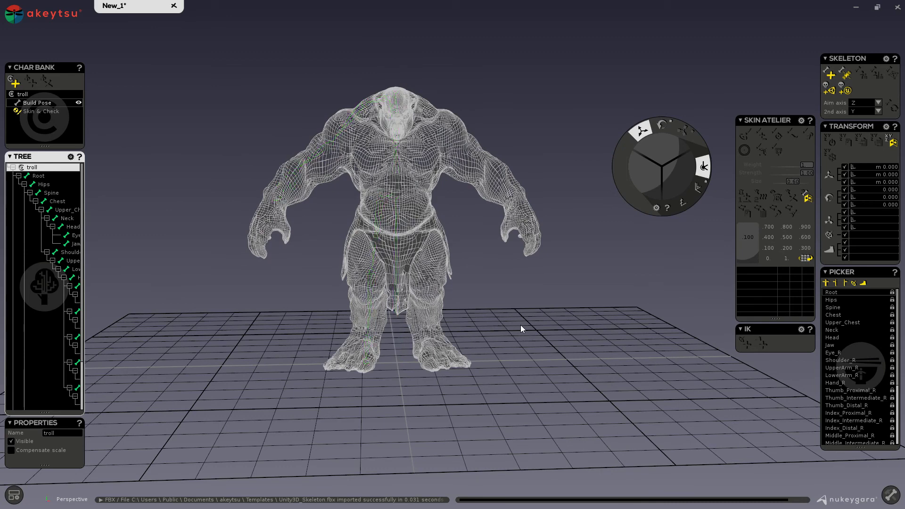
key("x")
key("j")
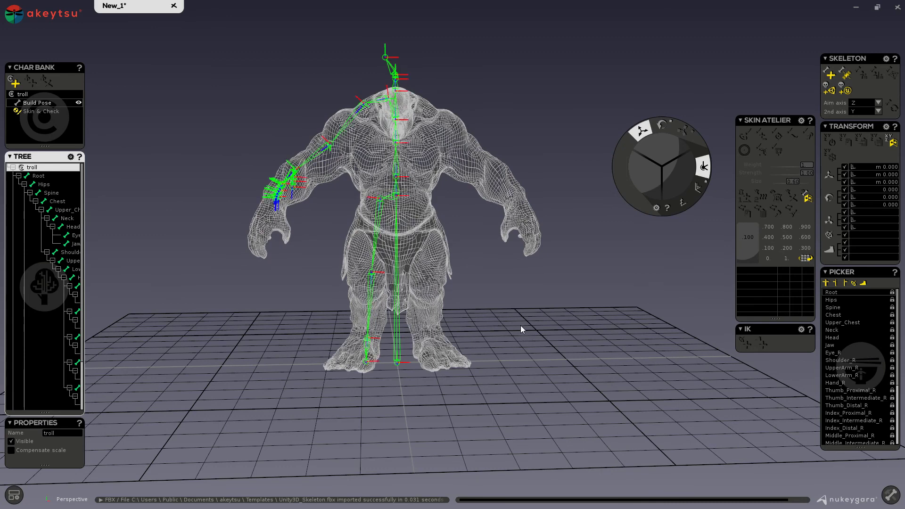
key("j")
Display the bone axes, compare the skeleton with the troll mesh from the side and front, and hide the axes
middle_click_drag(552, 306, 553, 330, "alt")
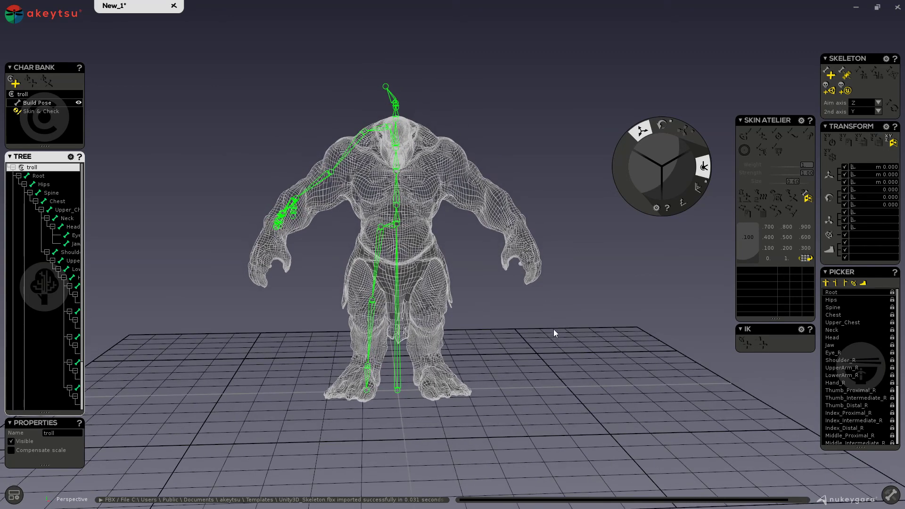
scroll(553, 330, "up", 3)
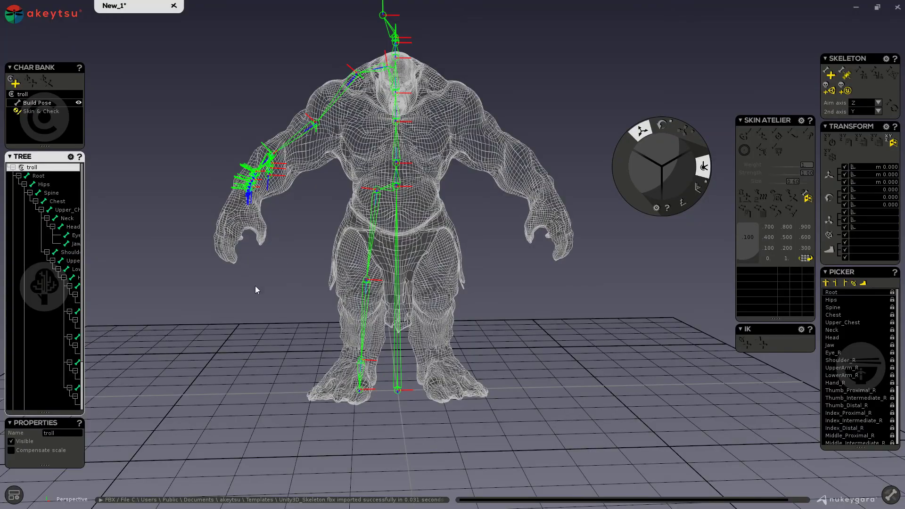
right_click_drag(267, 302, 423, 347)
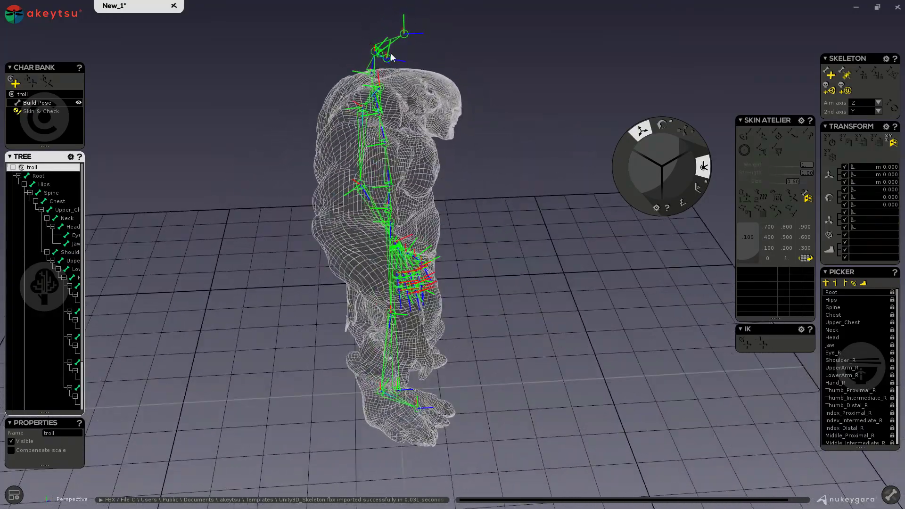
right_click_drag(512, 252, 384, 201)
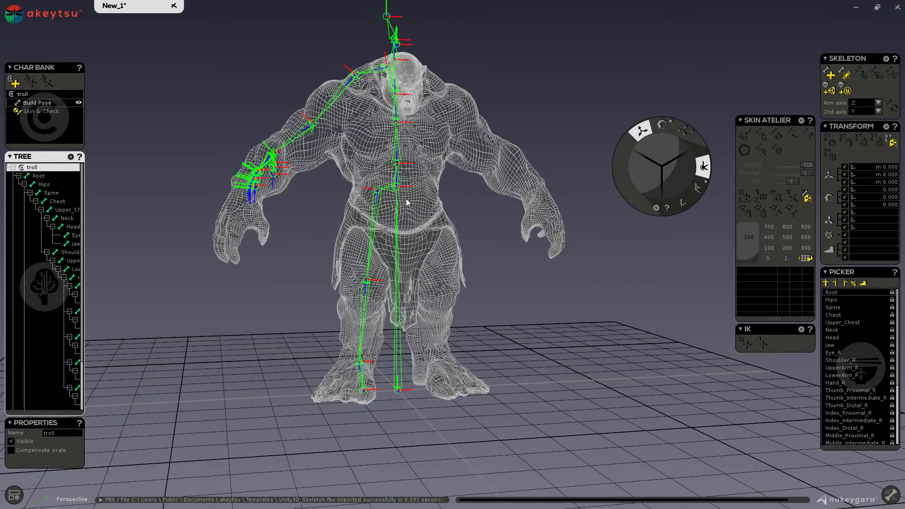
key("j")
middle_click_drag(393, 230, 378, 253)
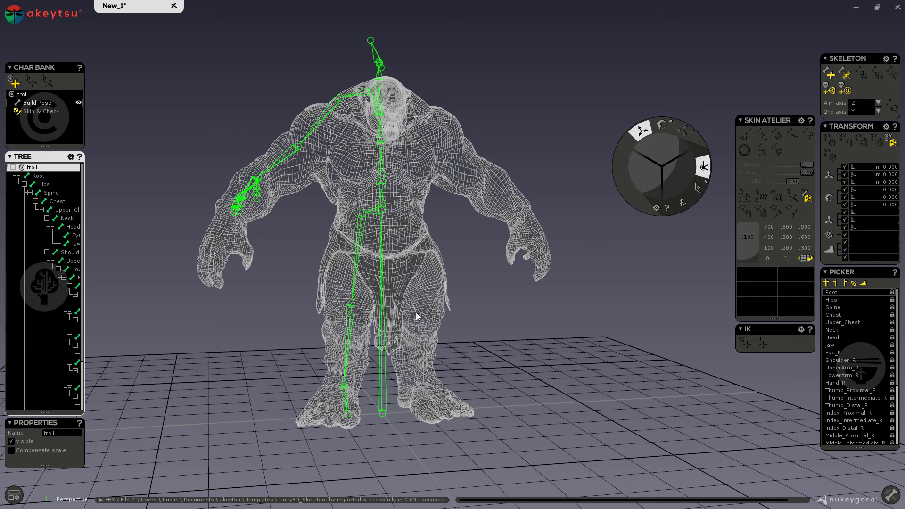
Check the lower end of the troll's hierarchy, from the leg bones to the meshes, and compare the skeleton with the mesh
scroll(393, 317, "down", 1)
middle_click_drag(393, 311, 386, 284, "alt")
scroll(273, 293, "down", 3)
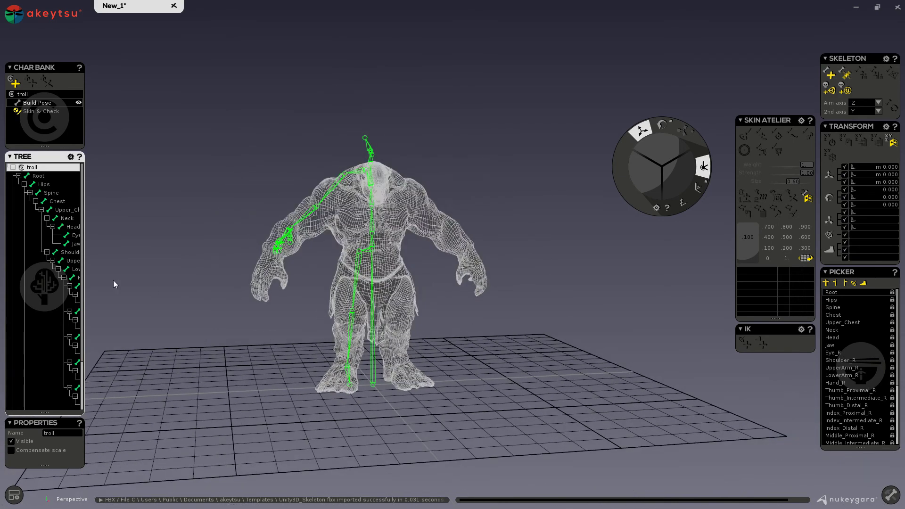
mouse_move(59, 251)
scroll(65, 280, "down", 3)
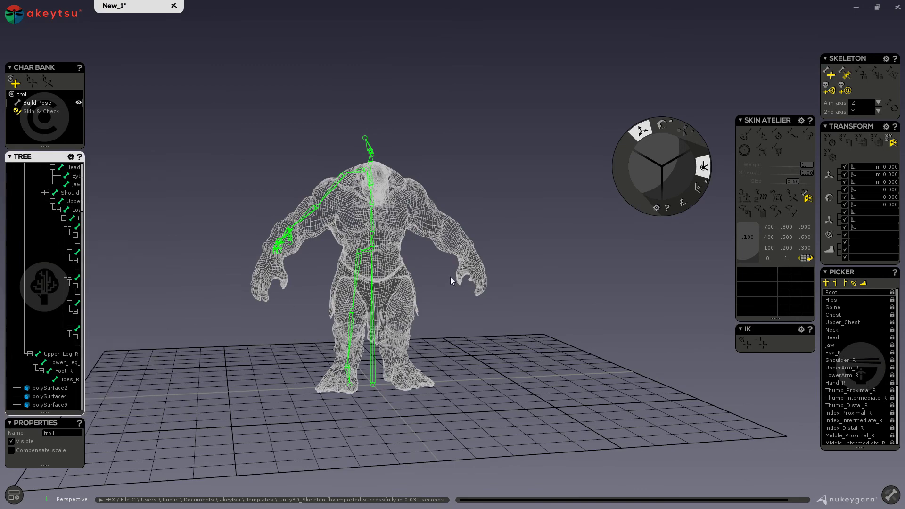
scroll(447, 279, "up", 3)
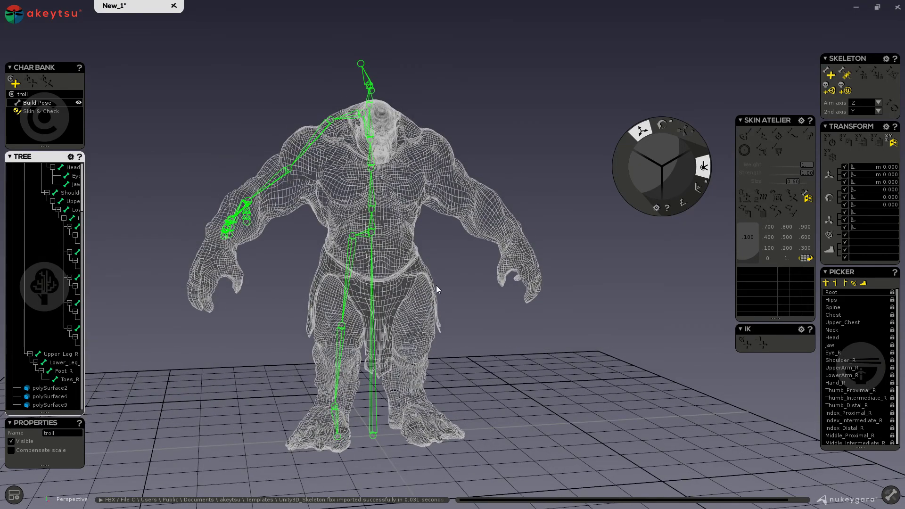
scroll(396, 271, "up", 3)
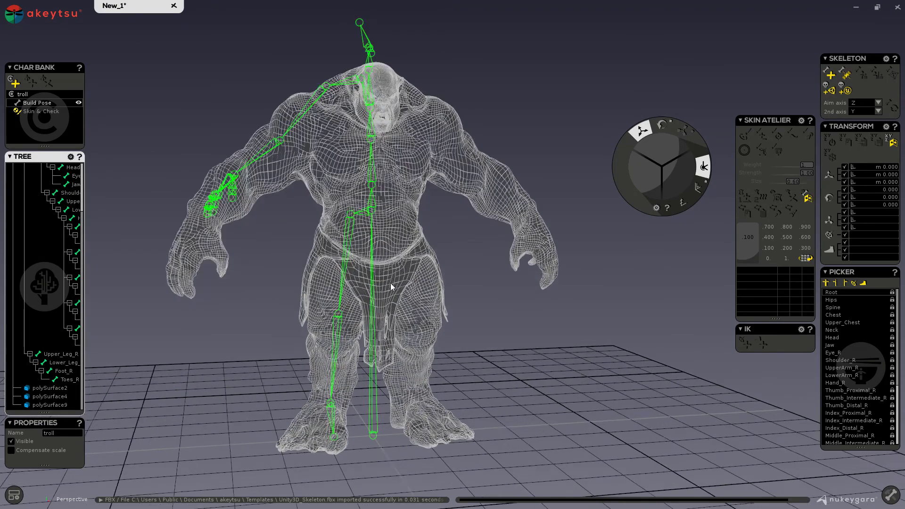
Select the Hips bone, undo a trial move of it, and turn off compensation so bones move together with their children
left_click(370, 185)
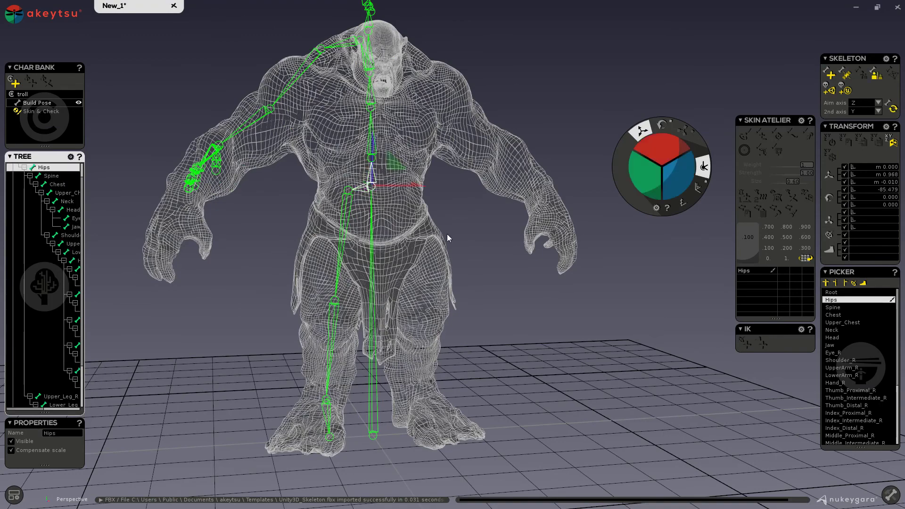
scroll(472, 254, "down", 1)
scroll(484, 267, "down", 2)
scroll(493, 285, "up", 3)
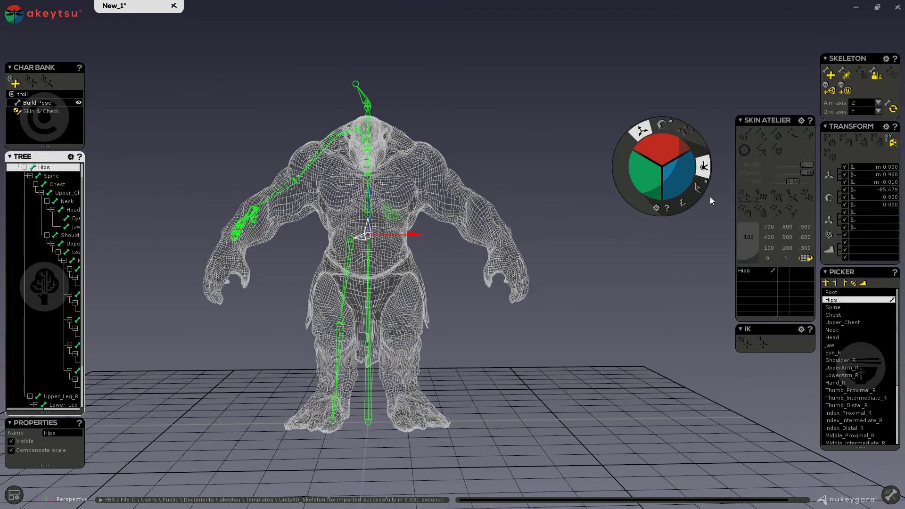
left_click(704, 167)
left_click_drag(368, 229, 416, 204)
key("ctrl+z")
left_click(704, 168)
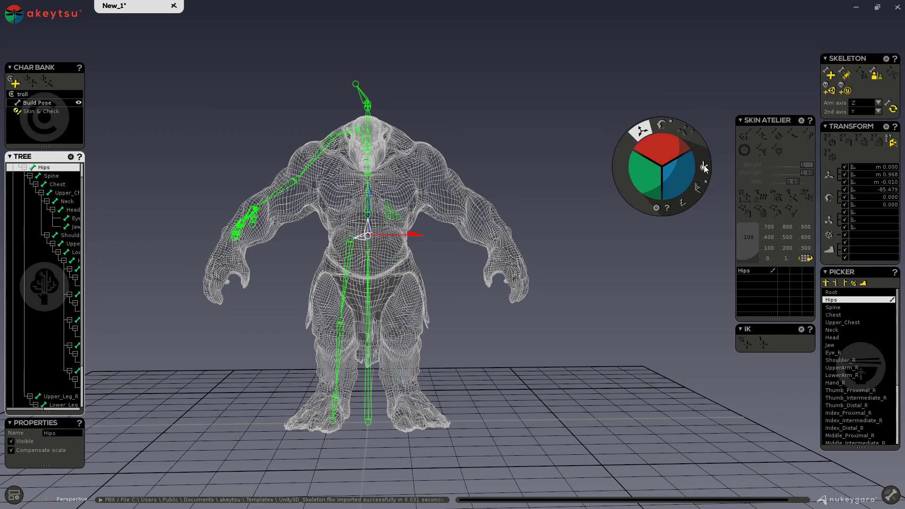
Lower the Hips bone slightly within the troll's pelvis, and lower the Spine bone a little above it
left_click_drag(369, 194, 373, 215)
scroll(374, 214, "up", 5)
left_click(370, 186)
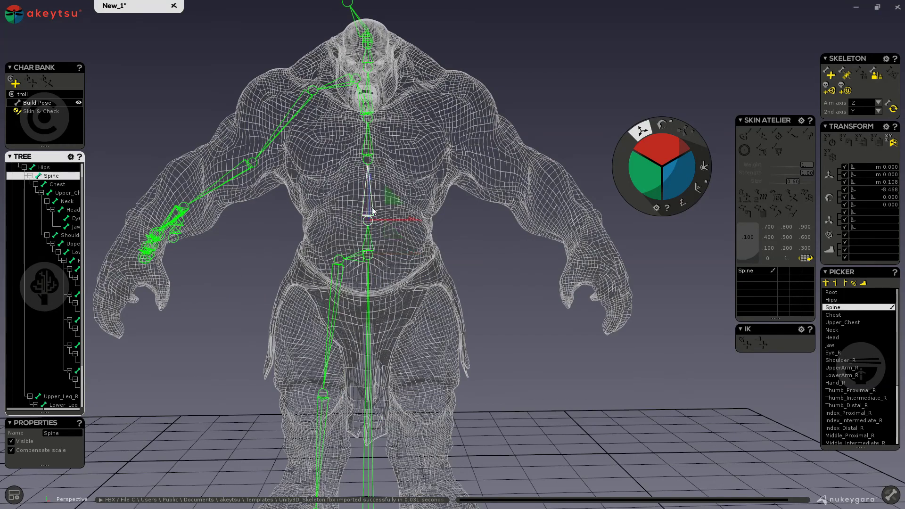
mouse_move(369, 176)
left_mouse_down()
mouse_move(372, 187)
mouse_move(370, 180)
left_mouse_up()
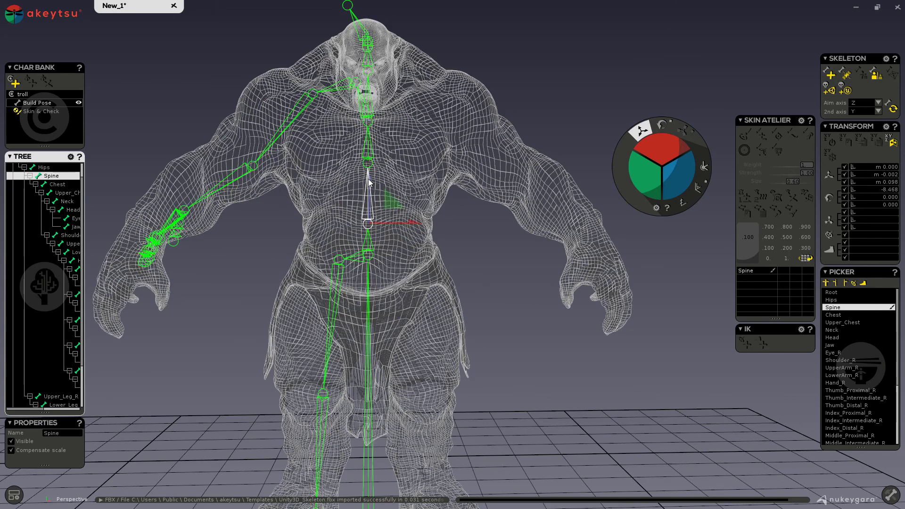
Lower the Chest and Upper_Chest bones along the middle of the troll's torso
left_click(369, 149)
scroll(360, 150, "up", 2)
left_click_drag(370, 114, 369, 118)
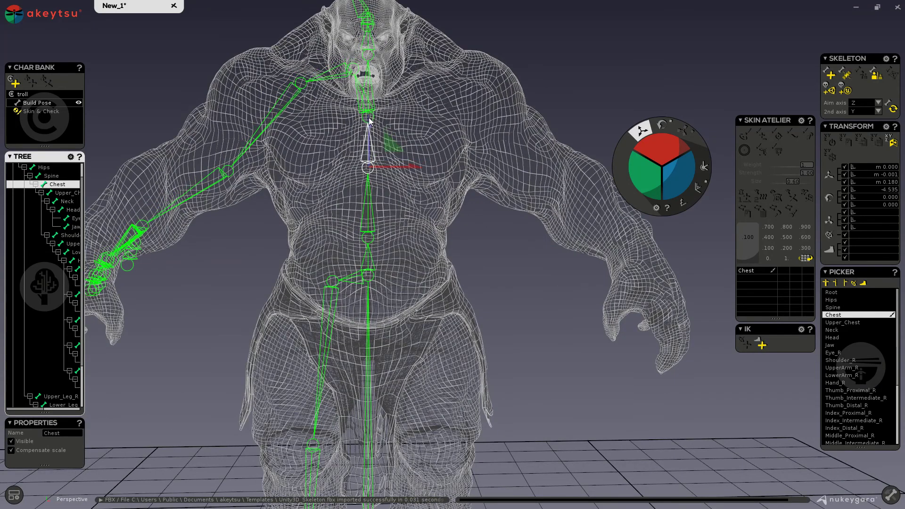
left_click_drag(369, 119, 370, 121)
left_click(370, 106)
left_click_drag(369, 81, 371, 105)
Raise the Neck bone slightly along the body's centre line
middle_click_drag(393, 81, 408, 134, "alt")
left_click(384, 128)
left_click_drag(384, 92, 384, 83)
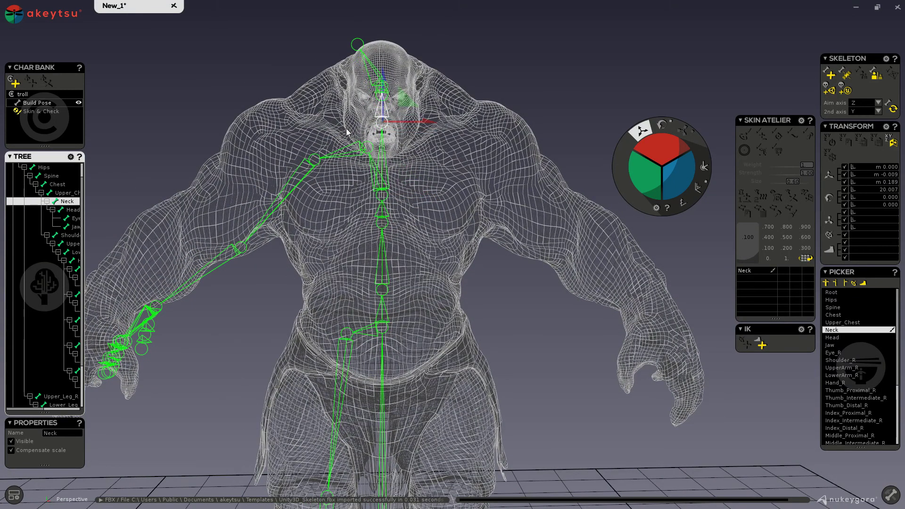
Move Shoulder_R outward from the neck and fit UpperArm_R into the troll's right shoulder
left_click(367, 148)
left_click_drag(369, 144, 307, 195)
left_click(281, 169)
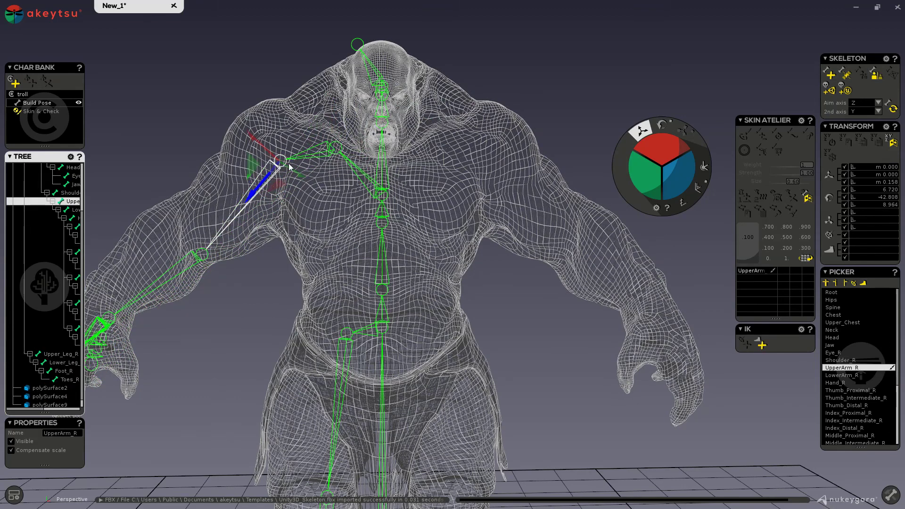
left_click_drag(252, 169, 257, 147)
scroll(266, 191, "down", 2)
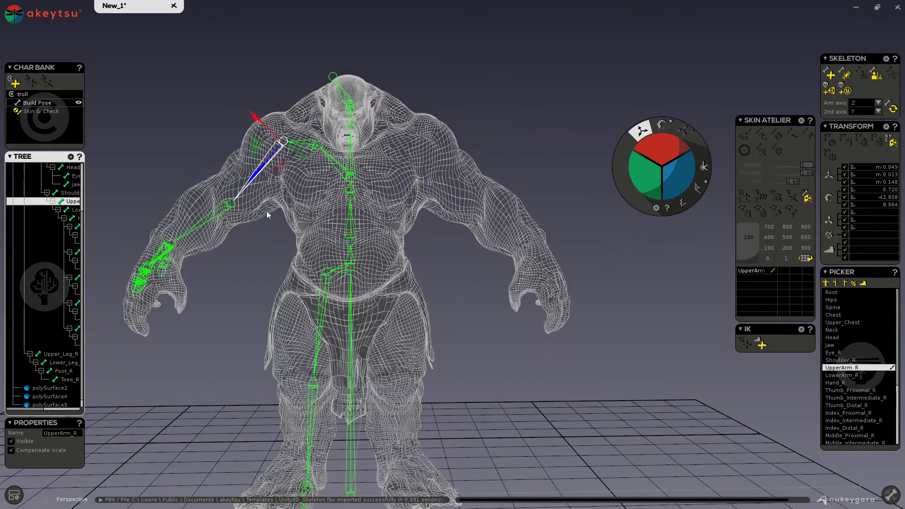
Switch to the front view in wireframe and raise UpperArm_R slightly within the troll's shoulder
key("F2")
key("4")
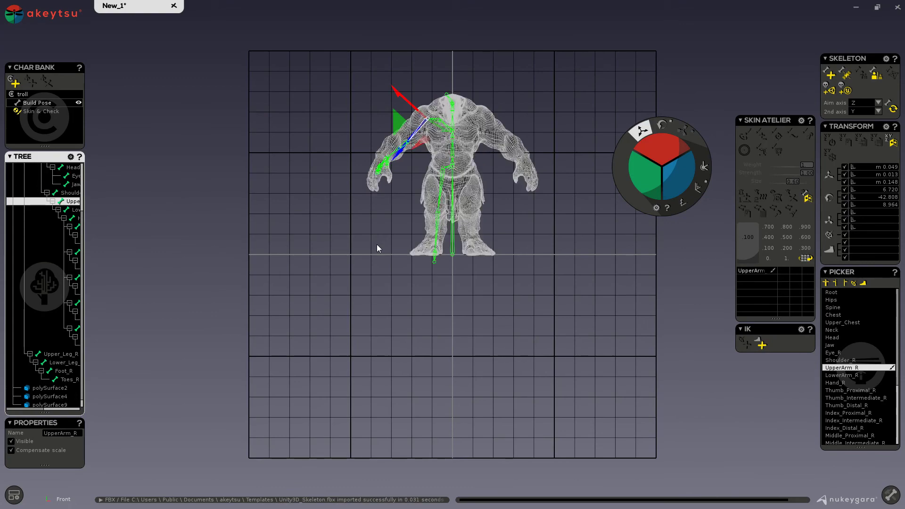
middle_click_drag(379, 222, 327, 340, "alt")
scroll(342, 284, "up", 5)
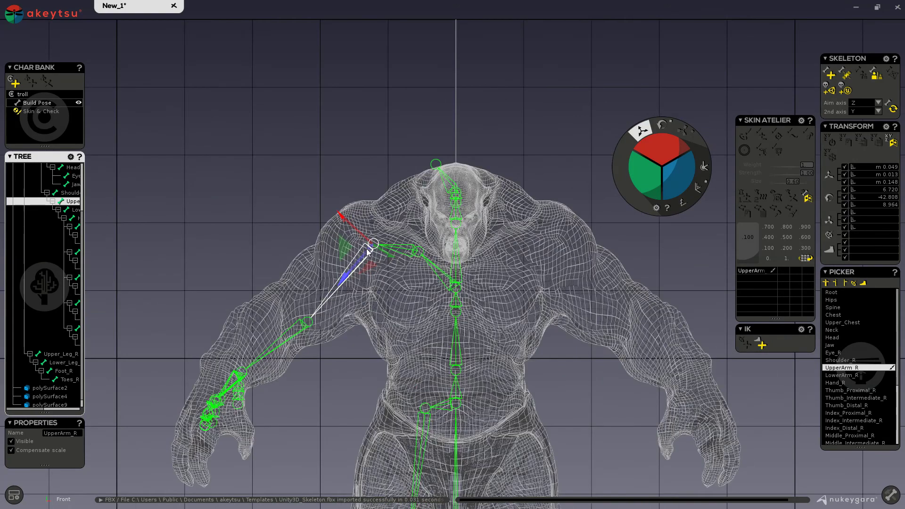
left_click_drag(356, 250, 345, 243)
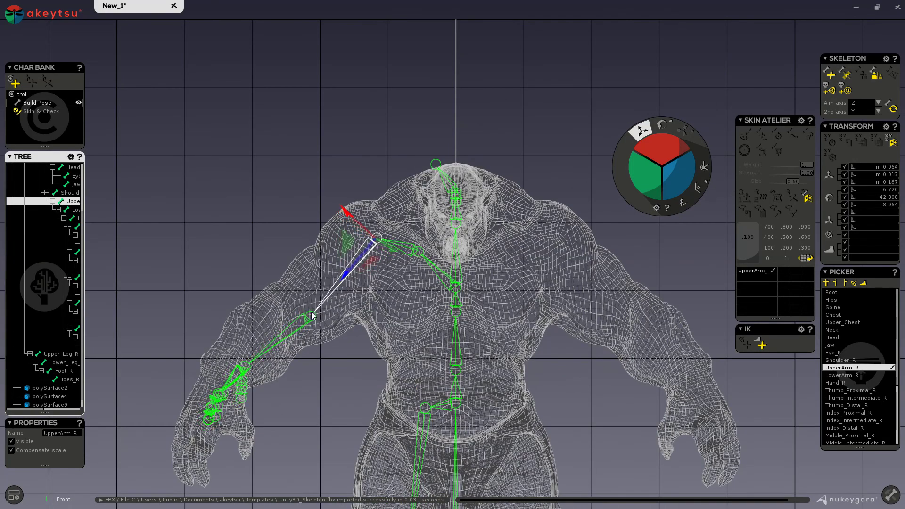
Move LowerArm_R outward into the troll's right elbow and adjust Hand_R at the wrist
left_click_drag(311, 317, 286, 321)
middle_click_drag(304, 417, 332, 316, "alt")
left_click(248, 270)
mouse_move(222, 272)
left_mouse_down()
mouse_move(222, 292)
mouse_move(219, 279)
left_mouse_up()
Reposition Upper_Leg_R outward into the troll's right thigh and adjust Lower_Leg_R at the knee
middle_click_drag(392, 385, 350, 245)
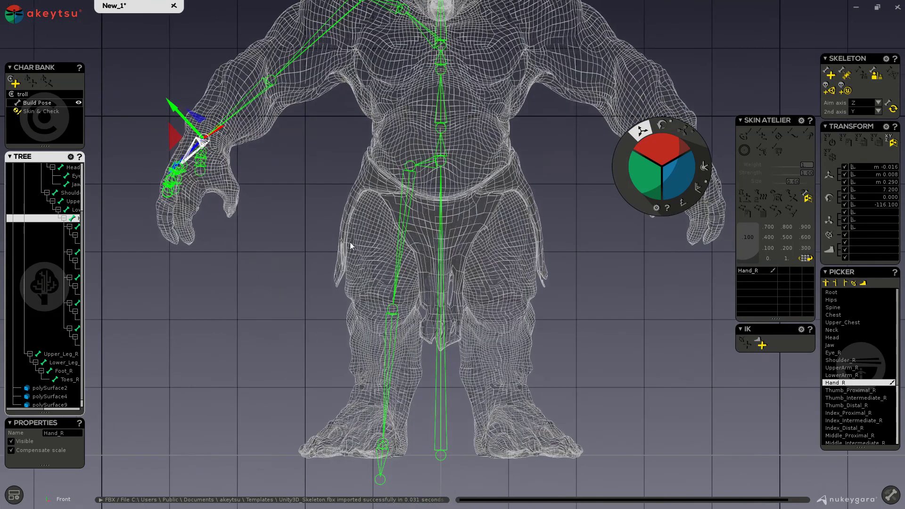
left_click(408, 175)
left_click_drag(388, 189, 369, 203)
left_click(377, 323)
left_click_drag(394, 345, 407, 332)
Move the right foot bone outward and up into the troll's foot, and select Toes_R
middle_click_drag(418, 349, 421, 216)
left_click(370, 303)
left_click_drag(396, 294, 371, 285)
left_click(369, 317)
Return to the perspective view, examine the skeleton's depth from the side of the troll, and select Shoulder_R
scroll(396, 316, "down", 3)
scroll(398, 316, "down", 3)
middle_click_drag(464, 255, 443, 329, "alt")
scroll(443, 329, "up", 2)
key("p")
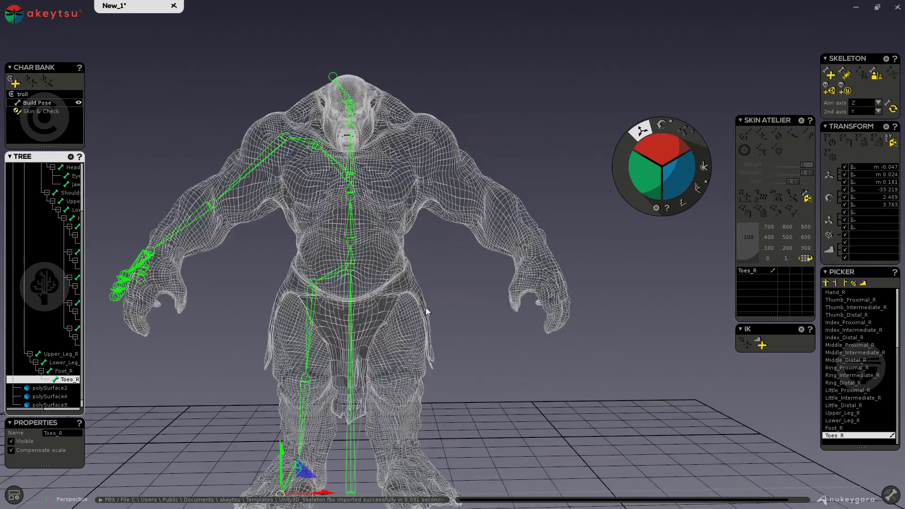
right_click_drag(404, 299, 503, 377)
scroll(265, 250, "up", 3)
left_click(271, 112)
scroll(360, 208, "down", 5)
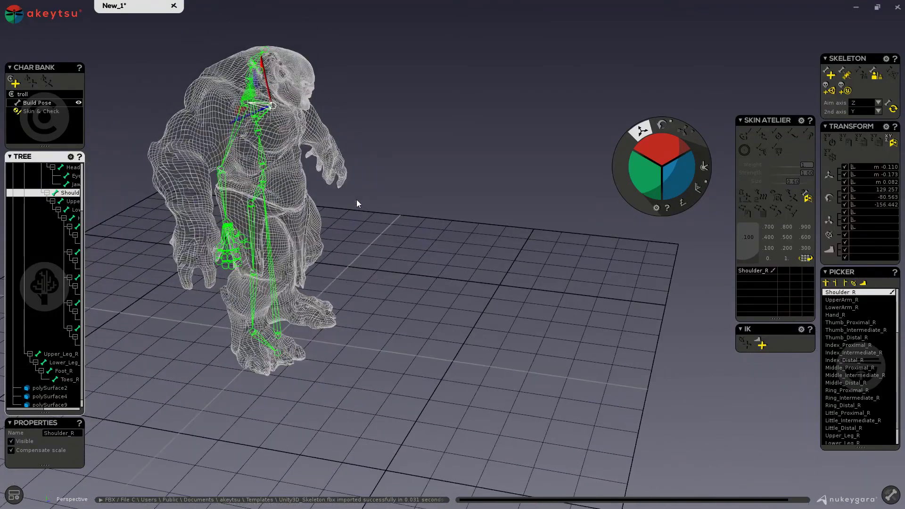
Show the troll and its skeleton from above in wireframe to compare the arm bones with the mesh
key("t")
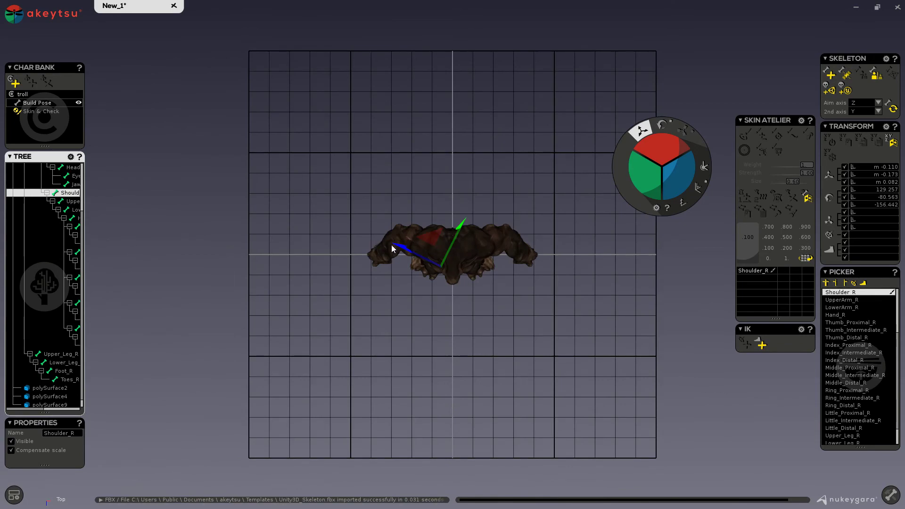
scroll(460, 296, "up", 4)
key("4")
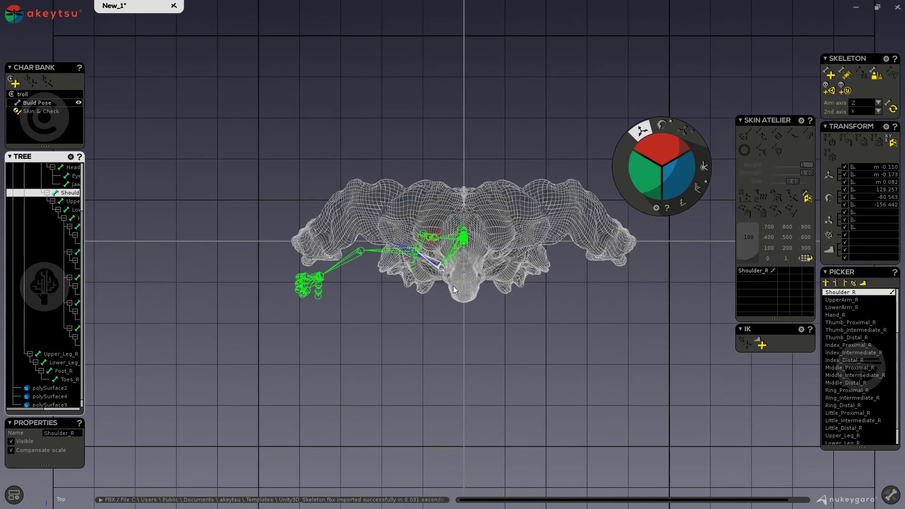
scroll(457, 295, "up", 6)
scroll(405, 274, "down", 2)
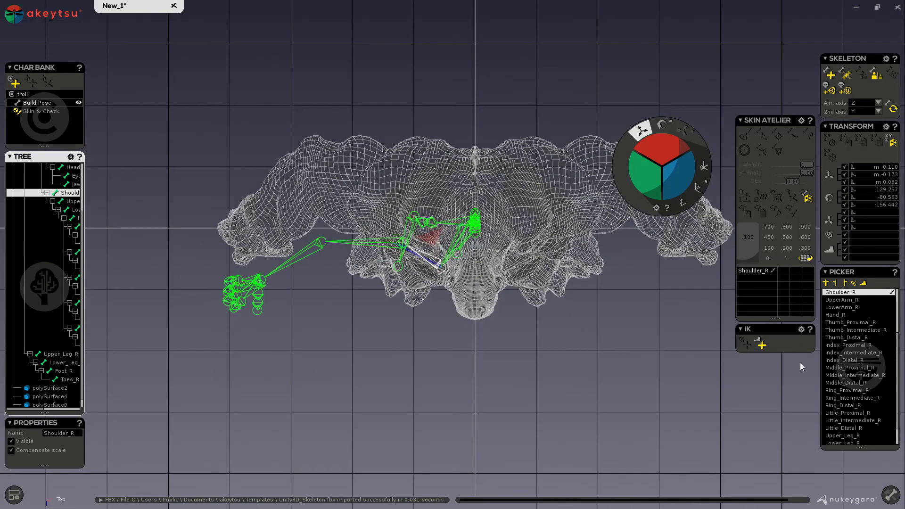
Look through the Picker's bone list from Root to Toes_R and select Root
scroll(850, 306, "up", 3)
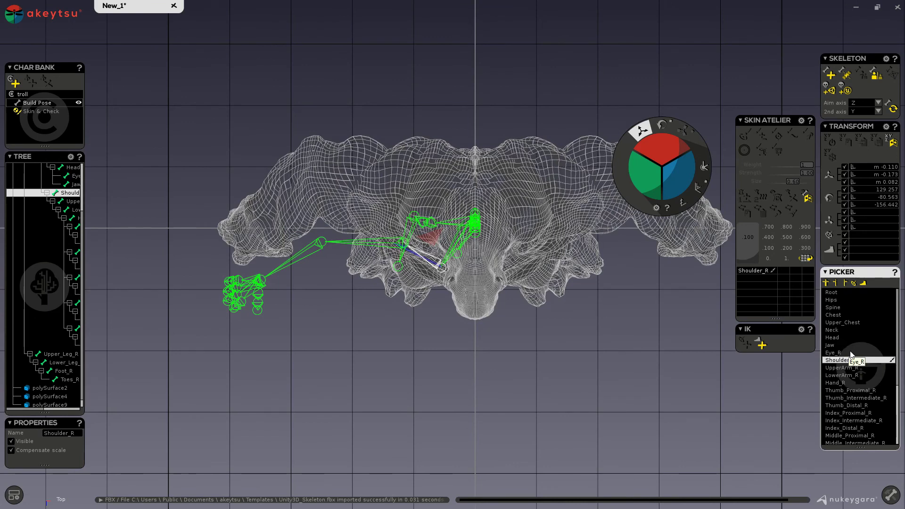
scroll(851, 353, "down", 4)
scroll(850, 344, "up", 4)
left_click(831, 292)
scroll(832, 306, "down", 4)
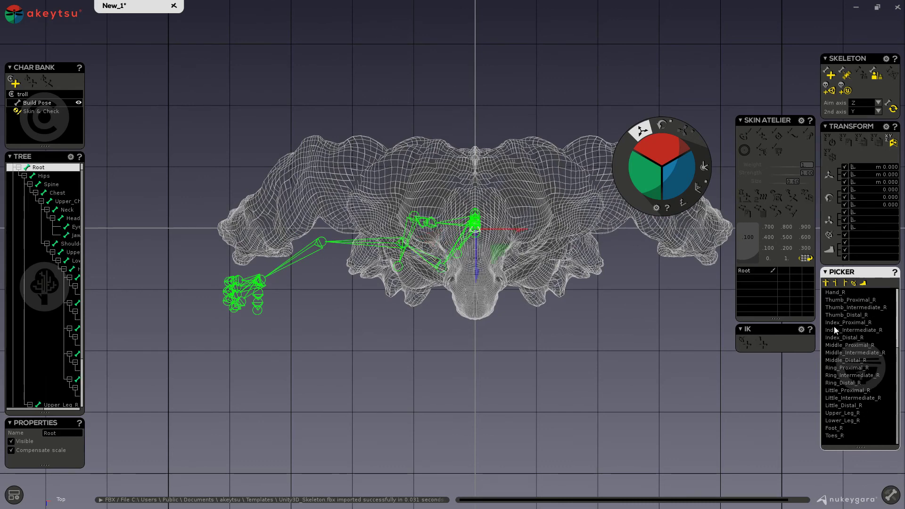
Select the bones from Upper_Leg_R to Toes_R and move them in the Picker's list to directly after Eye_R
mouse_move(20, 272)
left_click(834, 436)
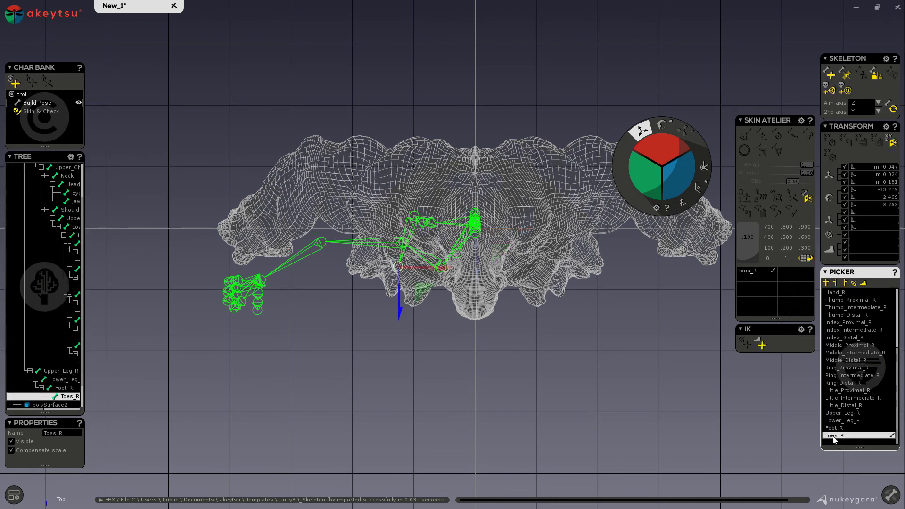
left_click(840, 414, "shift")
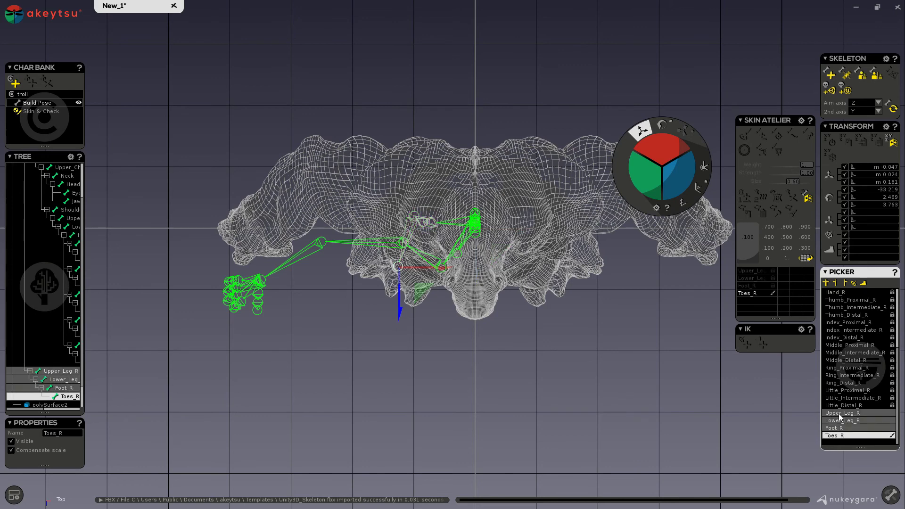
left_click_drag(842, 418, 842, 362)
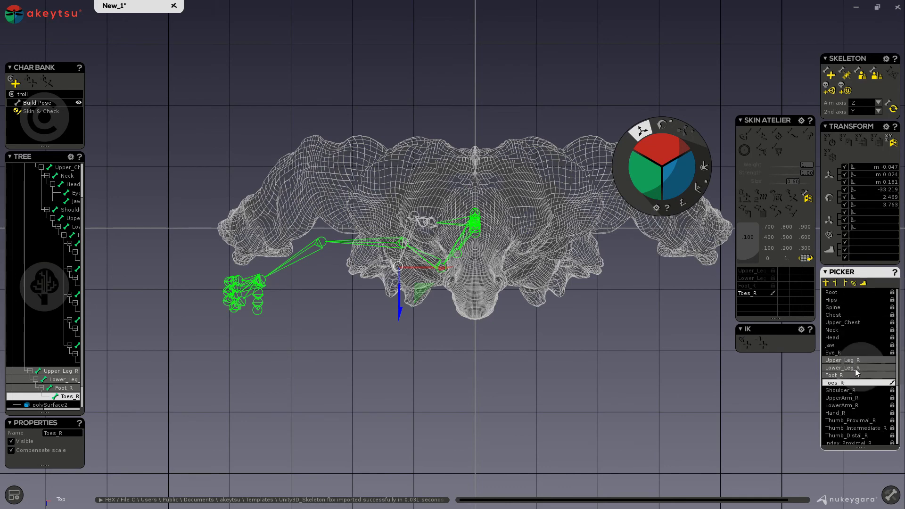
scroll(850, 393, "down", 4)
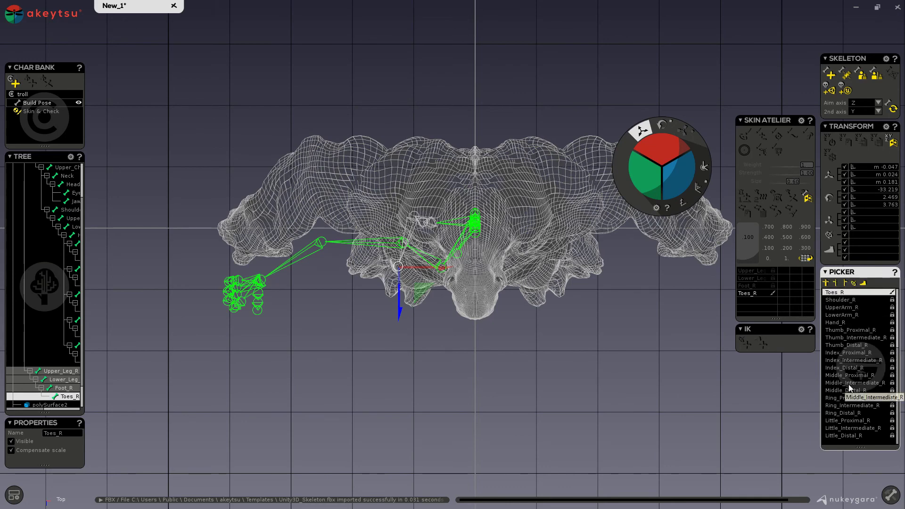
Return to the perspective view and step back and forth through Toes_R, Shoulder_R and UpperArm_R to check the new order
key("F1")
left_click_drag(419, 390, 286, 326, "alt")
right_click_drag(287, 326, 338, 342, "alt")
middle_click_drag(381, 328, 375, 400, "alt")
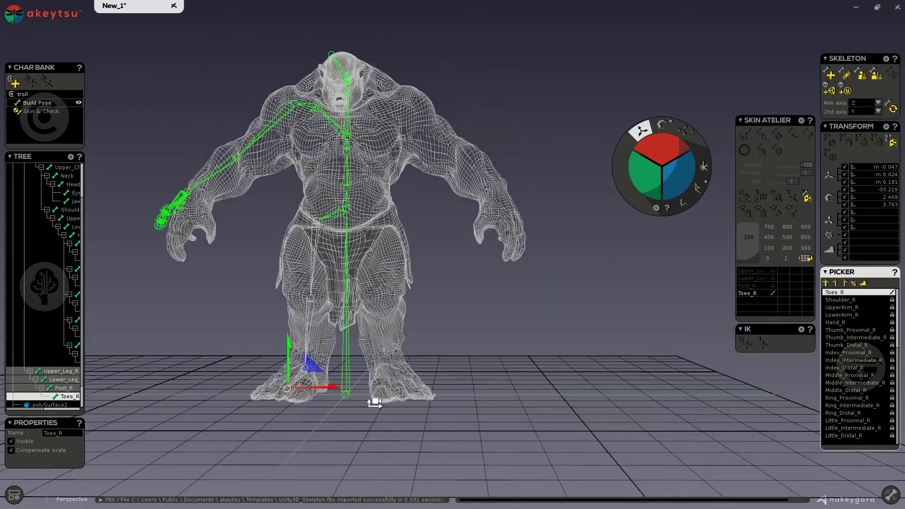
left_click_drag(394, 383, 411, 383, "alt")
key("Down")
key("Down")
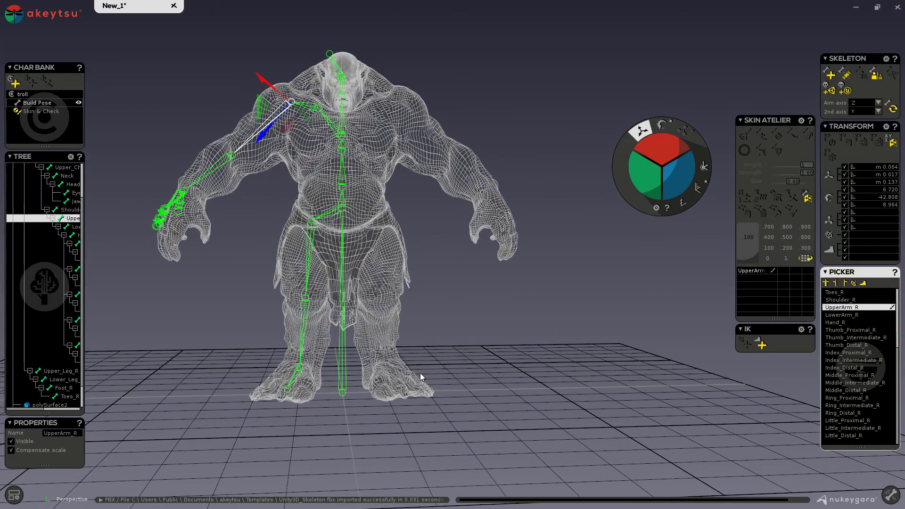
key("Up")
key("Up")
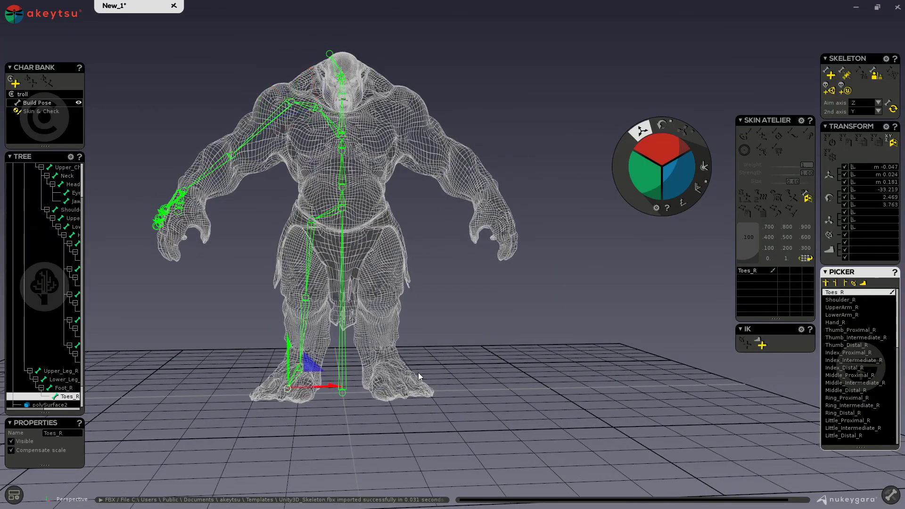
key("Down")
key("Down")
key("Down")
key("Up")
scroll(839, 316, "up", 2)
Step through the Picker's bones starting at Jaw, through the right leg and up to LowerArm_R, to check their sequence
left_click(831, 300)
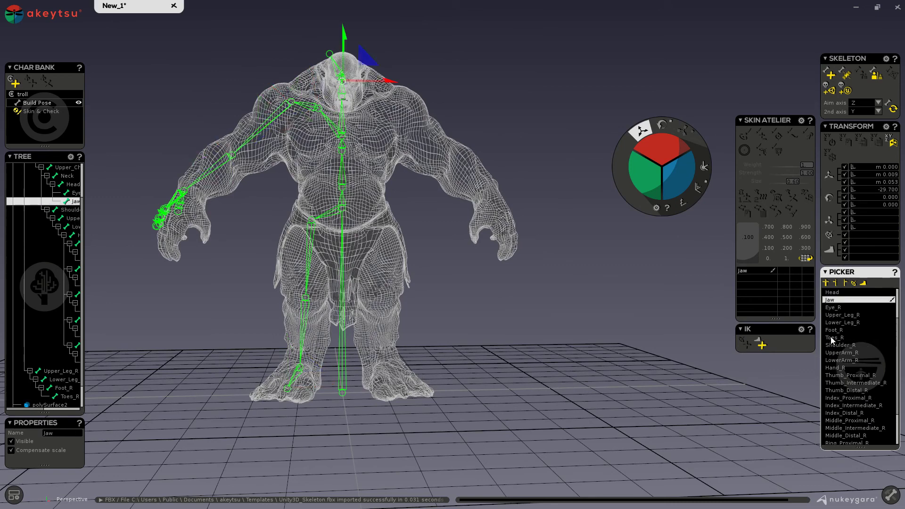
key("Down")
key("Down")
key("Down")
key("Down")
key("Down")
key("Up")
key("Up")
key("Up")
key("Up")
key("Down")
key("Down")
key("Down")
key("Down")
key("Down")
key("Down")
key("Down")
scroll(866, 334, "up", 2)
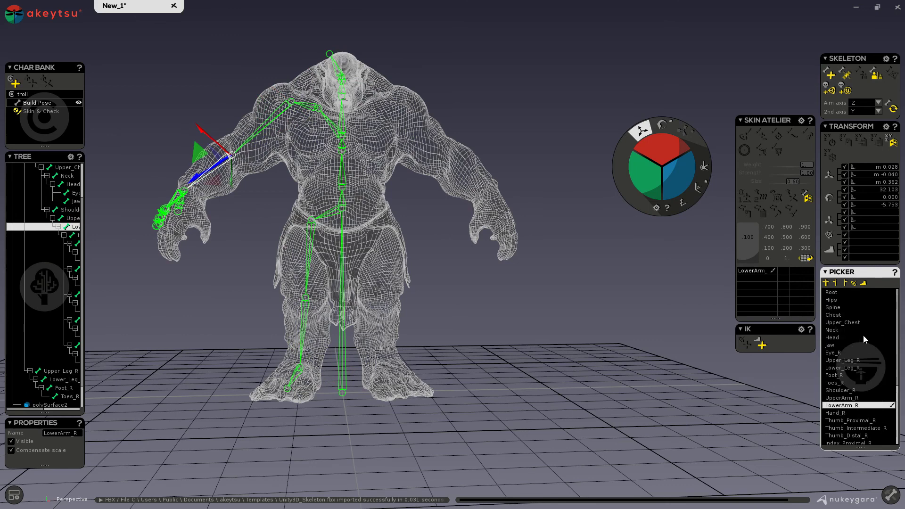
Step on through the hand and thumb bones to Index_Proximal_R and look over the remaining finger bones in the list
key("Down")
key("Down")
key("Down")
key("Down")
key("Down")
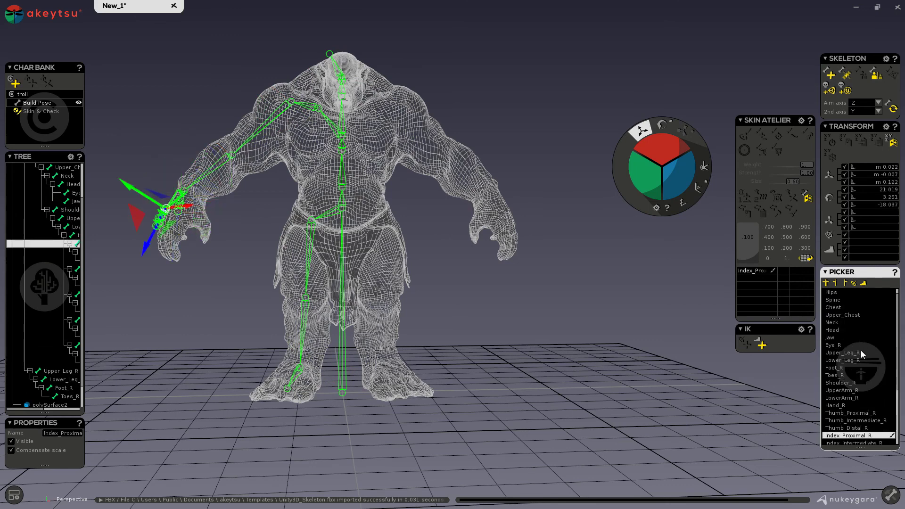
scroll(857, 366, "down", 4)
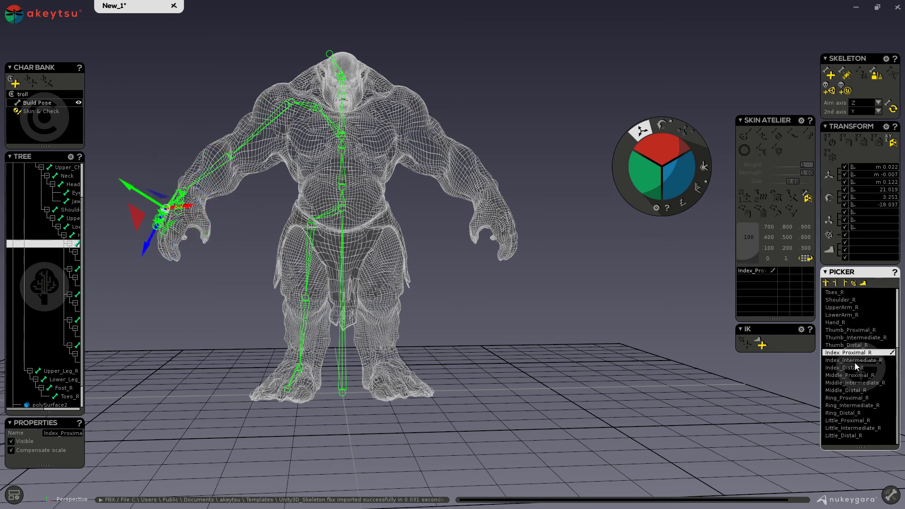
Select Little_Distal_R at the end of the Picker's list and step on through the central bones to Eye_R
left_click(843, 435)
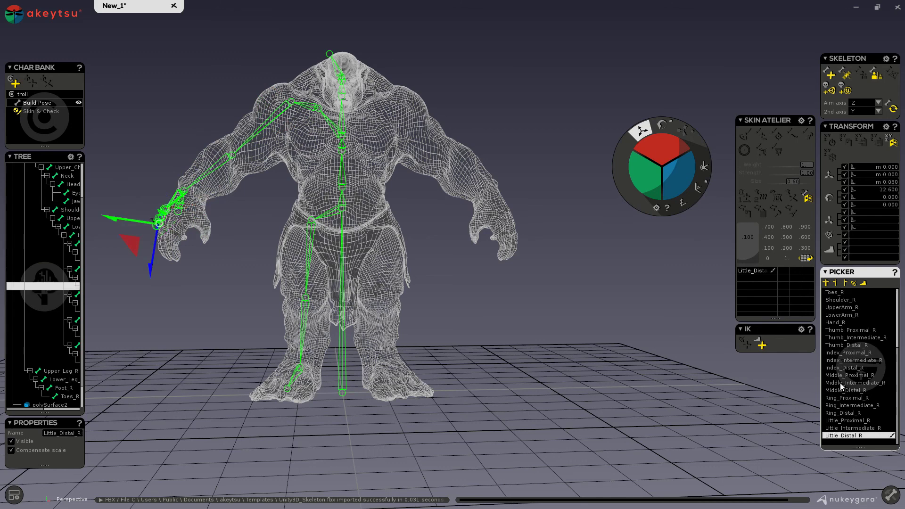
scroll(842, 386, "up", 4)
scroll(838, 338, "down", 4)
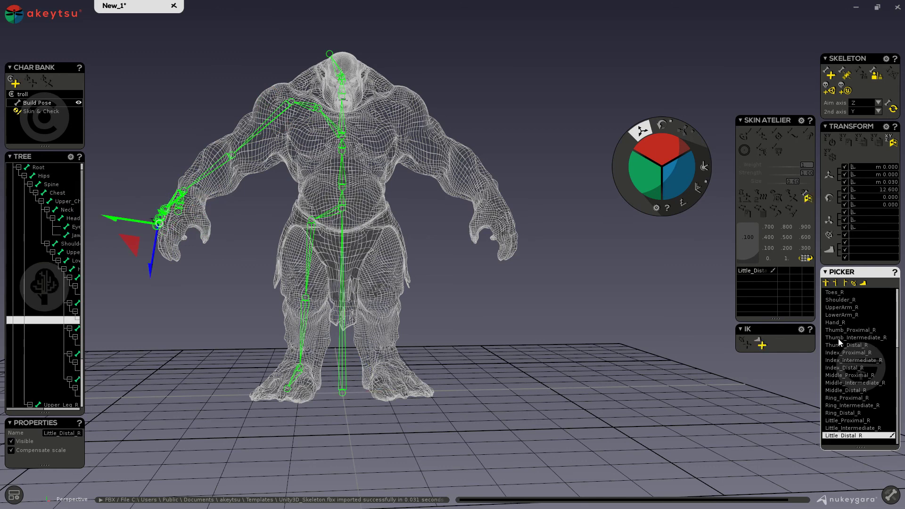
key("Down")
key("Down")
key("Down")
key("Down")
key("Down")
key("Down")
key("Down")
key("Down")
key("Down")
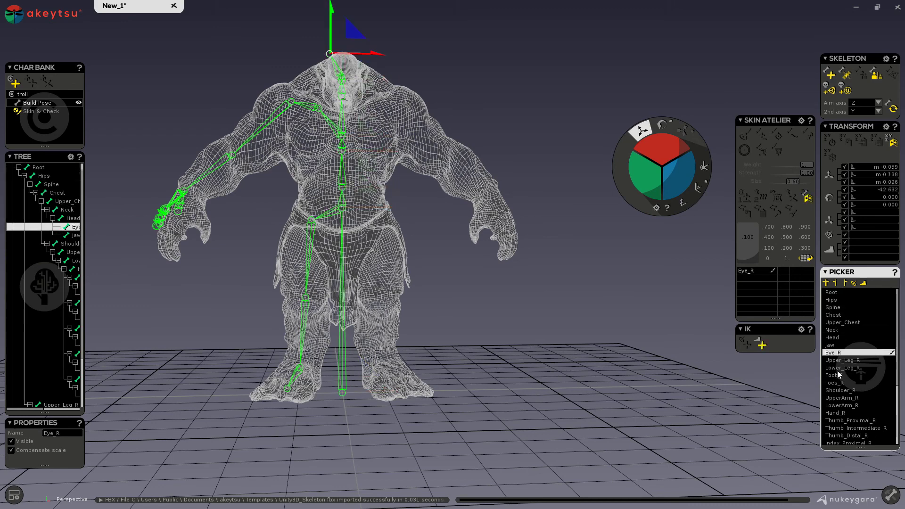
Step back to Head and then forward through the right leg to Toes_R to check the bone sequence
key("Up")
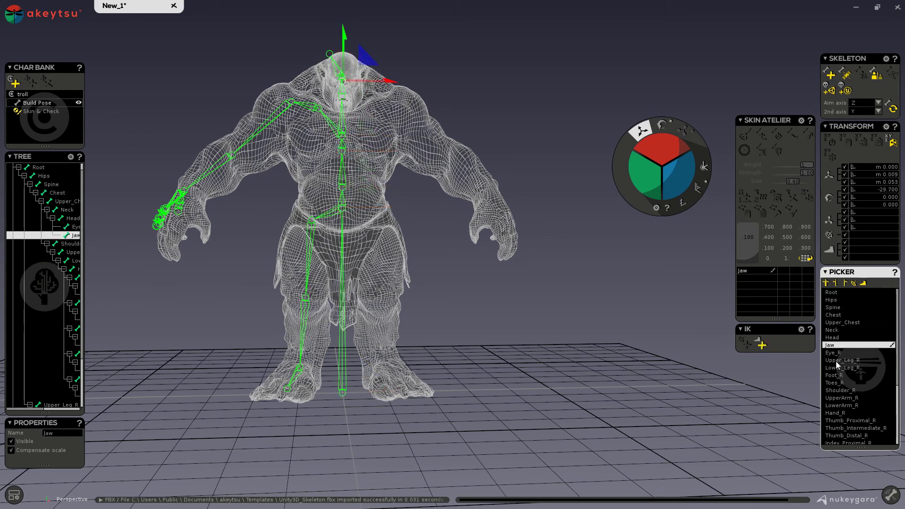
key("Up")
key("Down")
key("Down")
key("Down")
key("Down")
key("Down")
key("Down")
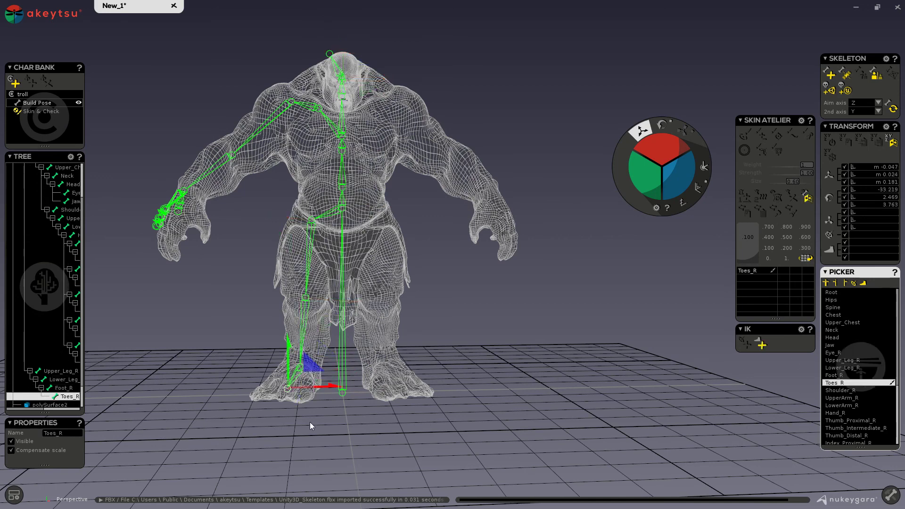
Go through the right leg's joints from the side and shift Toes_R slightly back and up inside the foot
scroll(315, 230, "up", 5)
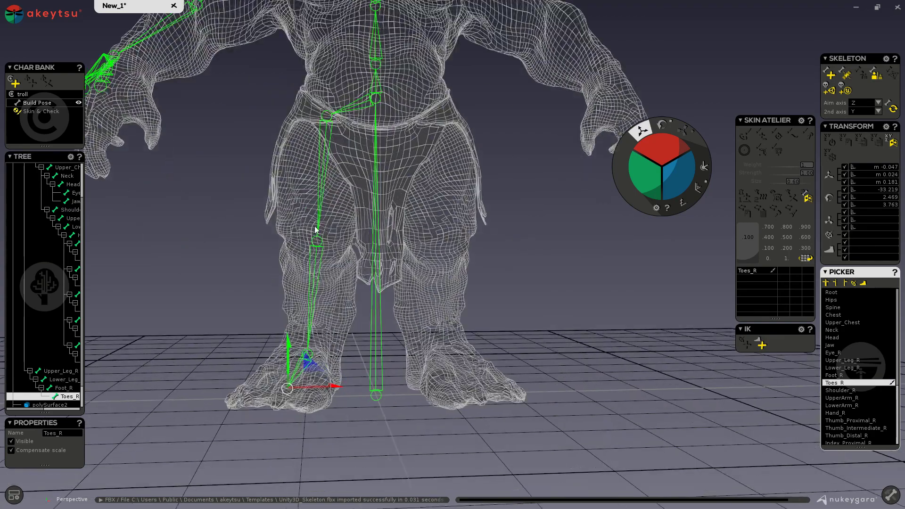
left_click(328, 116)
left_click_drag(329, 116, 646, 199, "alt")
scroll(344, 331, "up", 4)
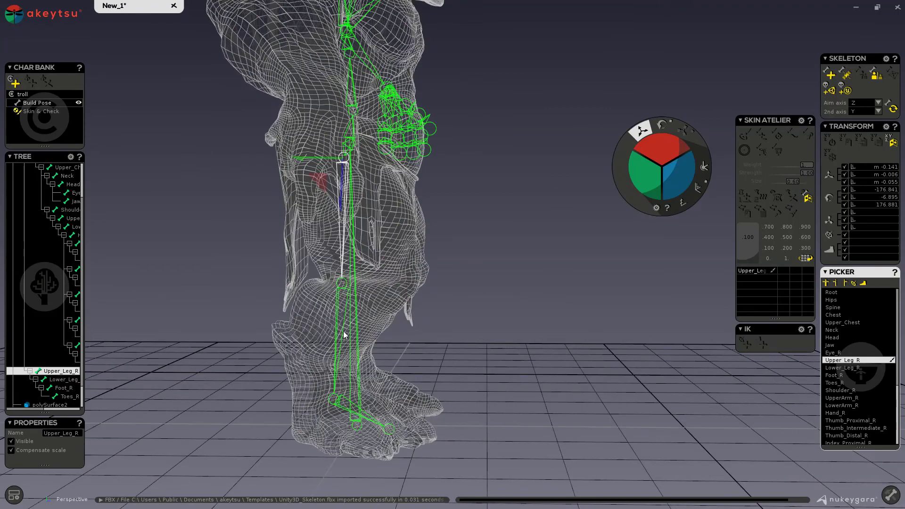
left_click(332, 400)
left_click_drag(332, 399, 379, 280, "alt")
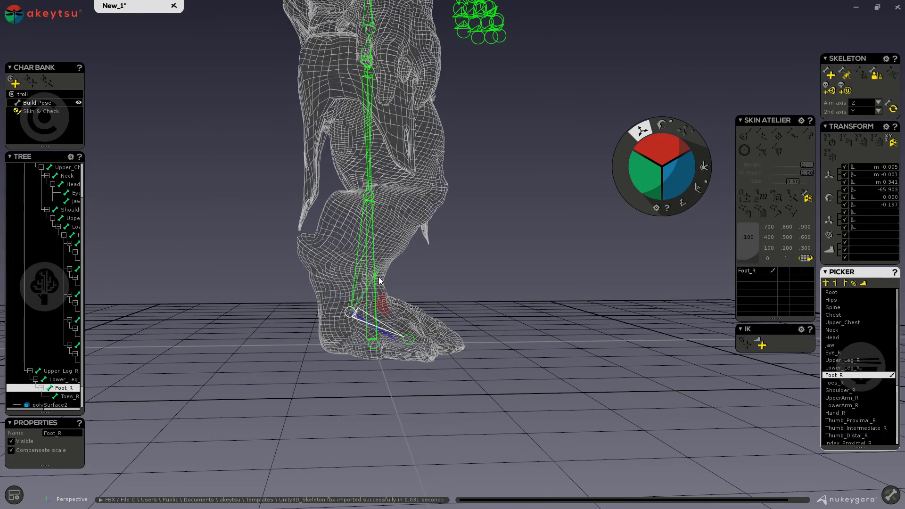
left_click(409, 339)
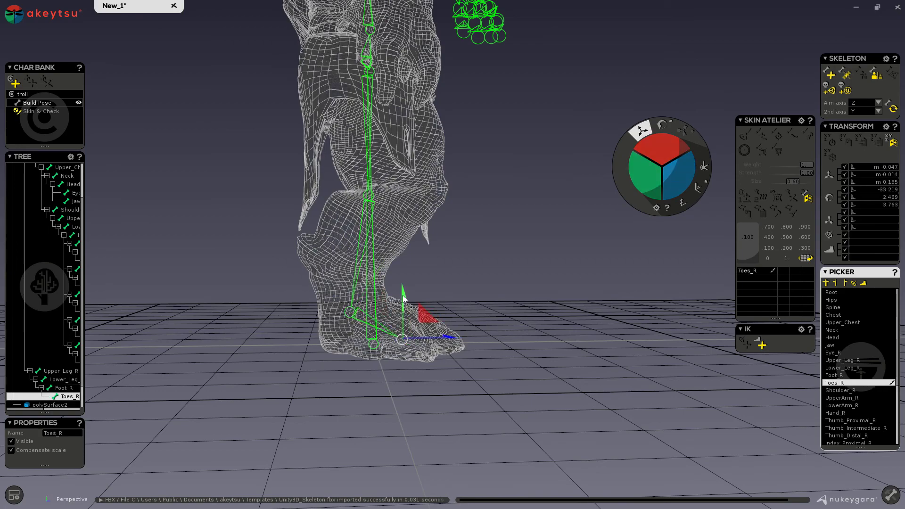
left_click_drag(403, 299, 404, 295)
Select Shoulder_R from an elevated perspective angle and reposition it in the upper chest
scroll(490, 297, "down", 5)
left_click_drag(552, 296, 464, 339, "alt")
left_click(392, 141)
scroll(430, 177, "up", 4)
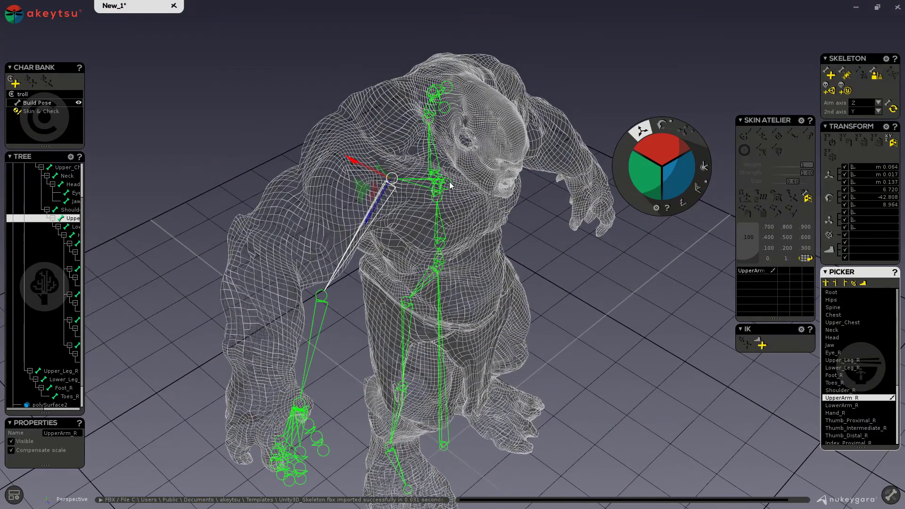
left_click(451, 185)
left_click_drag(471, 227, 499, 295, "alt")
left_click_drag(426, 155, 401, 149)
Move Shoulder_R toward the troll's back in the top view so the arm chain sits inside the mesh
key("F3")
key("F4")
scroll(422, 198, "up", 2)
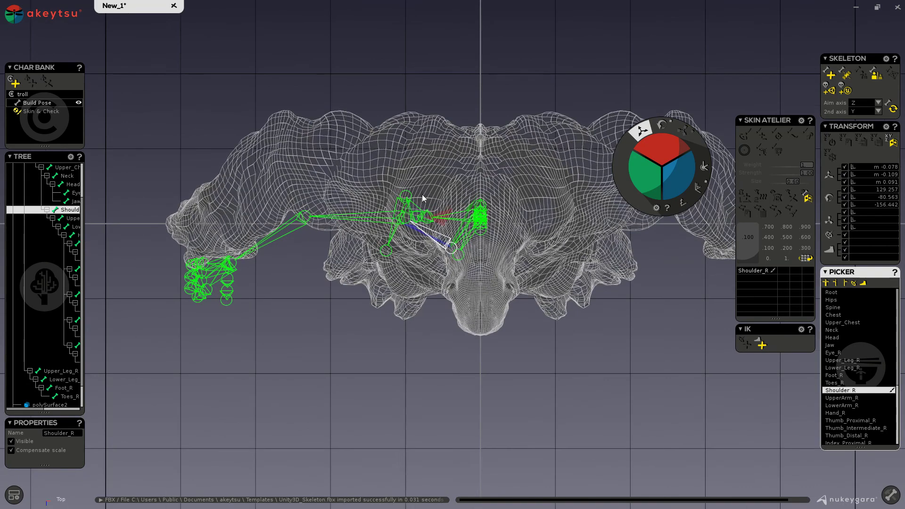
left_click_drag(422, 200, 444, 182)
Move LowerArm_R outward and back into the elbow, and readjust Hand_R at the wrist in the top view
left_click(304, 174)
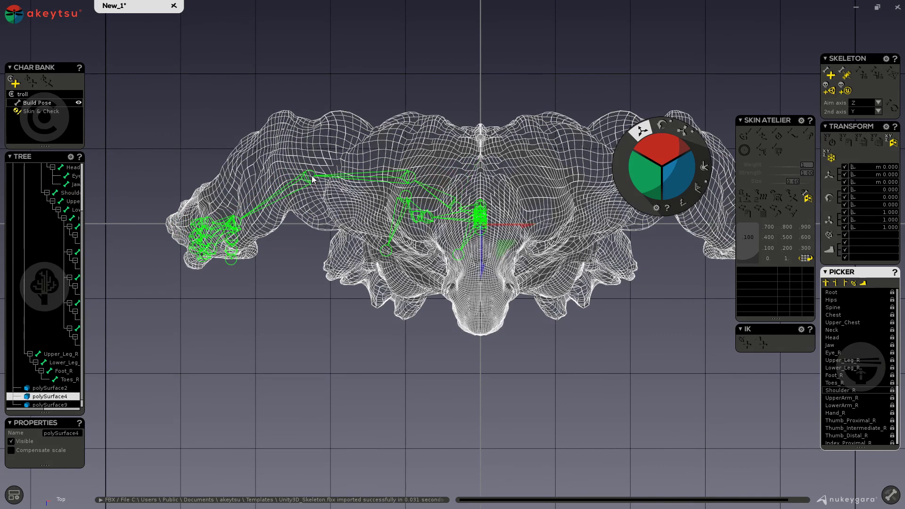
left_click(310, 177)
left_click_drag(290, 149, 263, 137)
left_click(207, 214)
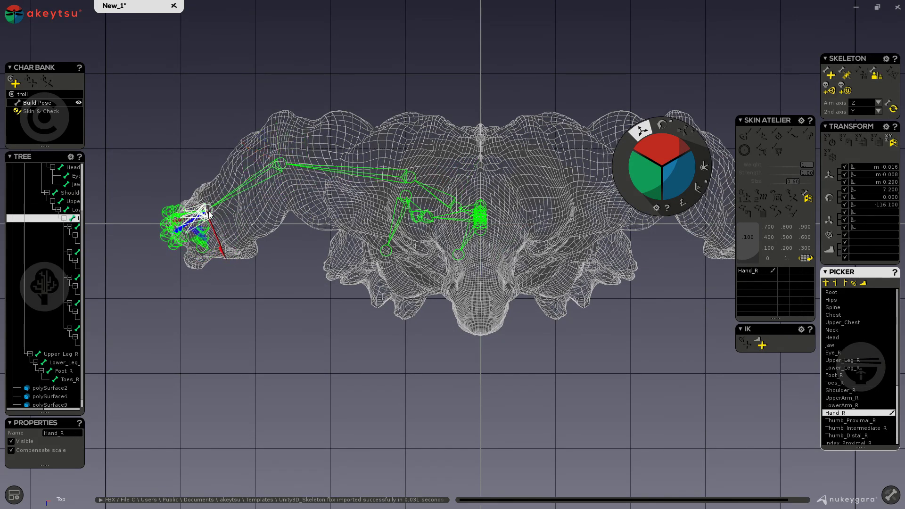
left_click_drag(201, 234, 211, 245)
scroll(239, 258, "down", 3)
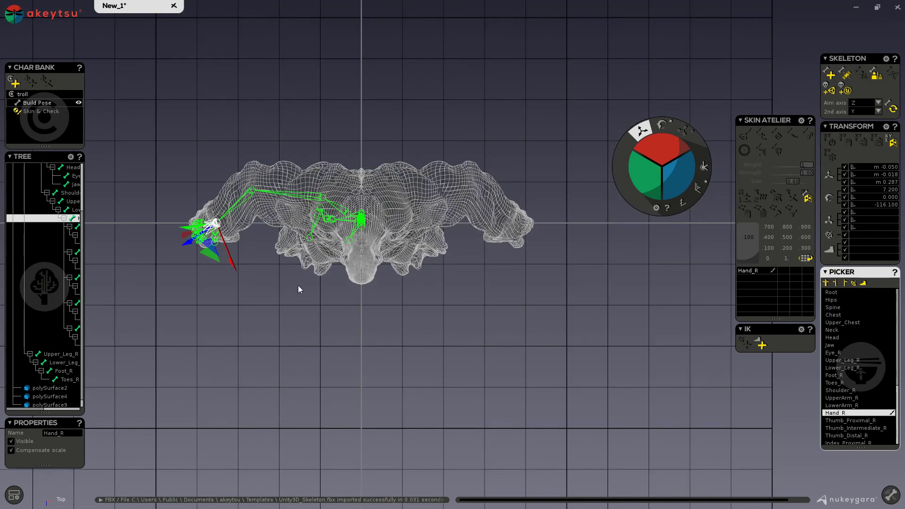
Refine the right arm's joints in the perspective view, centring LowerArm_R inside the elbow from several angles
key("space")
left_click_drag(504, 281, 422, 151, "alt")
middle_click_drag(421, 152, 419, 160)
left_click(371, 292)
middle_click_drag(371, 292, 339, 257)
left_click_drag(298, 248, 301, 263)
scroll(355, 341, "down", 2)
middle_click_drag(373, 348, 455, 305, "alt")
left_click_drag(307, 179, 303, 174)
middle_click_drag(303, 177, 521, 234)
left_click_drag(313, 229, 310, 233)
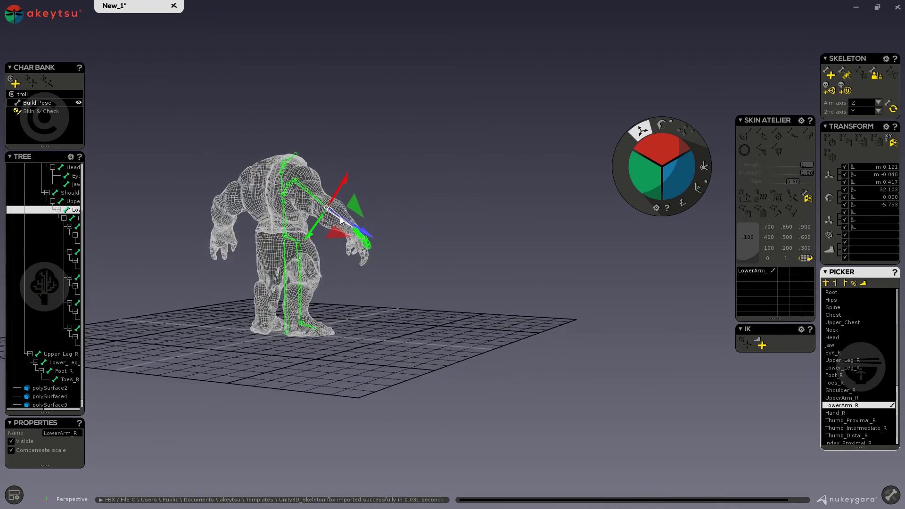
left_click_drag(365, 232, 369, 230)
middle_click_drag(434, 225, 295, 319)
left_click_drag(302, 211, 297, 216)
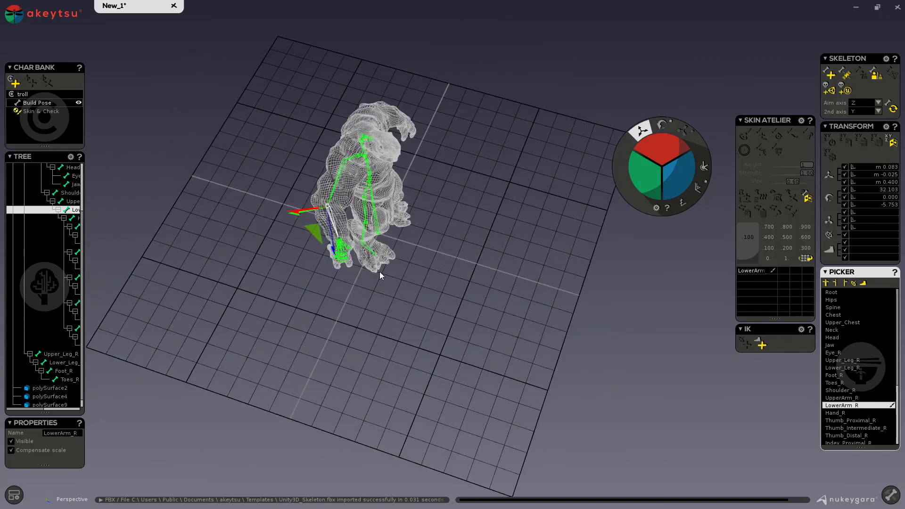
Select Hand_R and examine how the hand and finger bones sit inside the right hand mesh
scroll(380, 272, "up", 3)
middle_click_drag(388, 313, 236, 239)
left_click(282, 242)
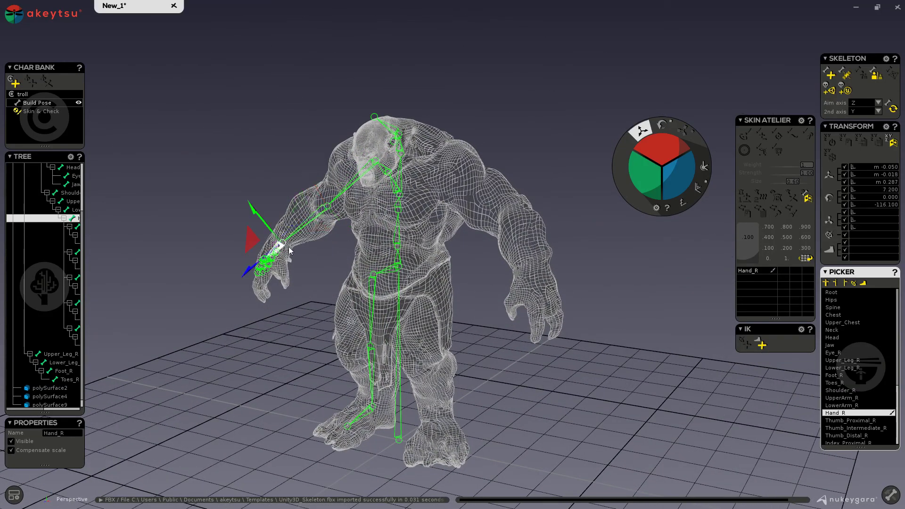
scroll(292, 256, "up", 10)
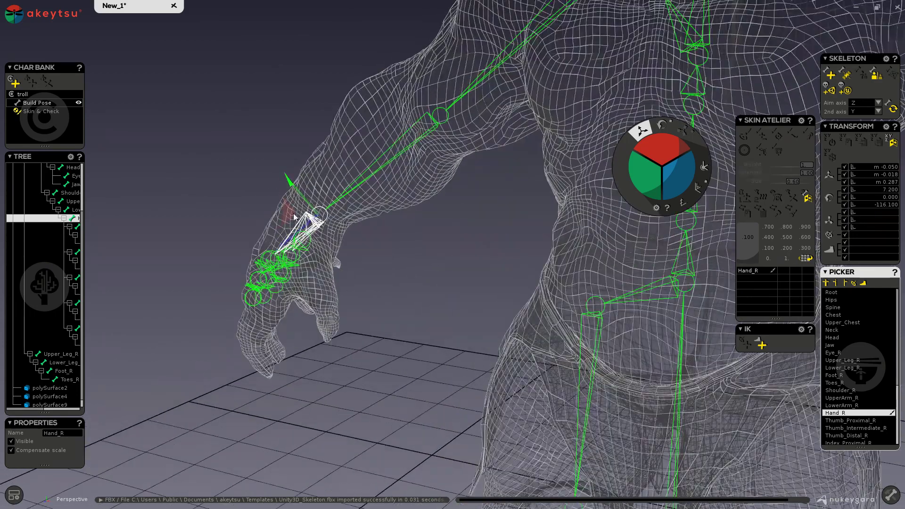
scroll(336, 257, "down", 4)
scroll(336, 258, "down", 3)
middle_click_drag(306, 304, 372, 309)
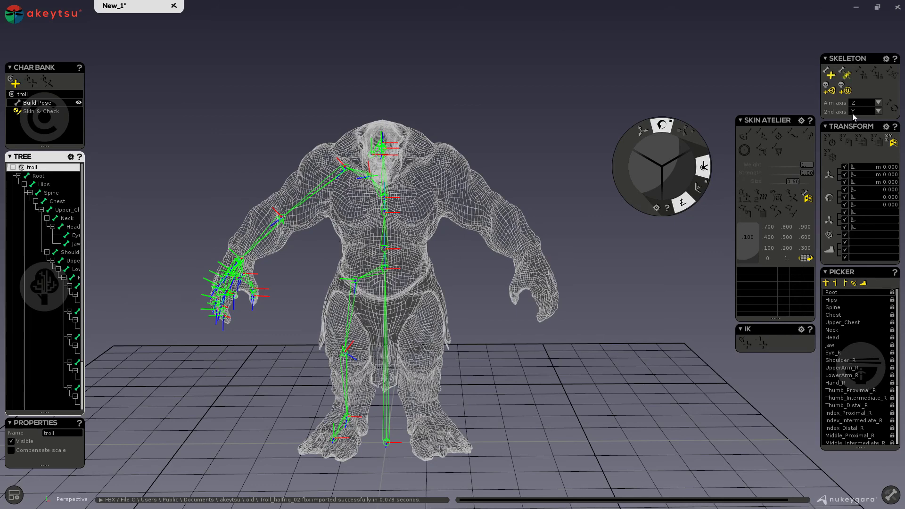
Open the Skeleton preferences and look over the auto-orient, joint size and pivot size settings
left_click(886, 58)
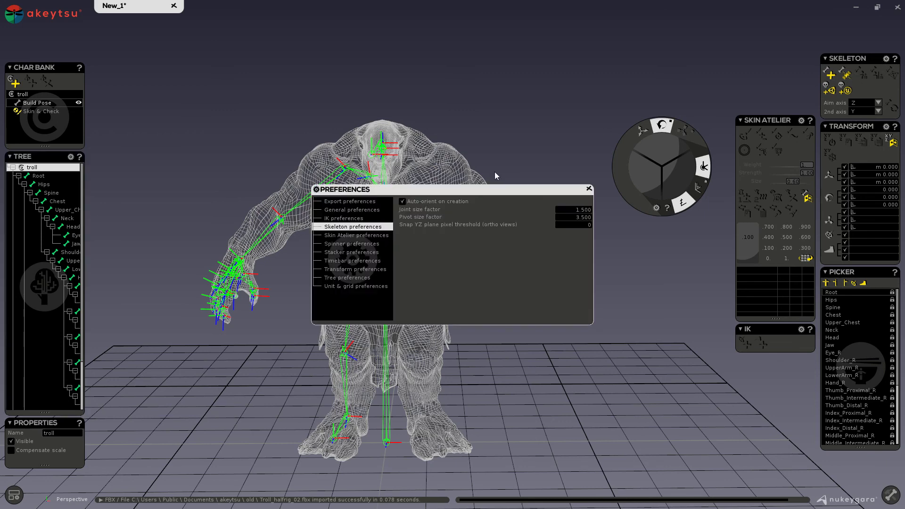
left_click_drag(470, 191, 468, 188)
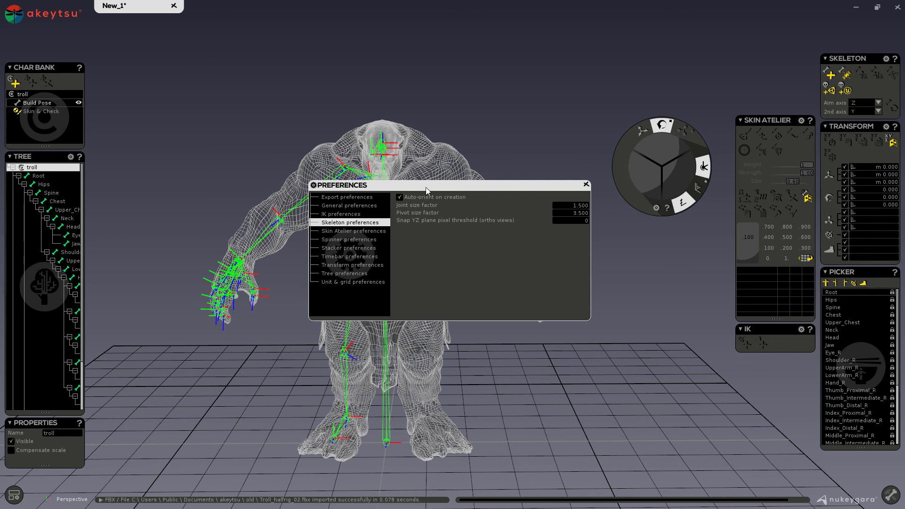
left_click_drag(426, 187, 366, 259)
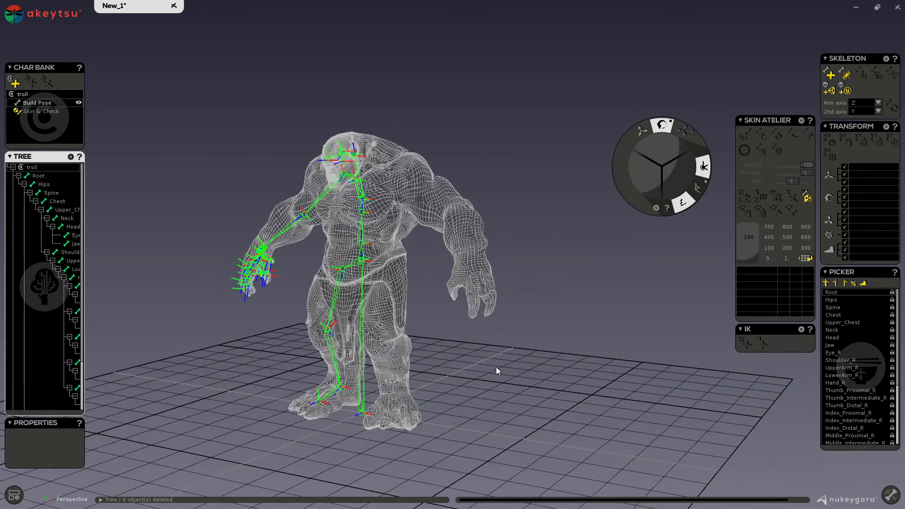
Create a chain of two joints running down the troll's left half of the loincloth's back panel
middle_click_drag(505, 338, 459, 336)
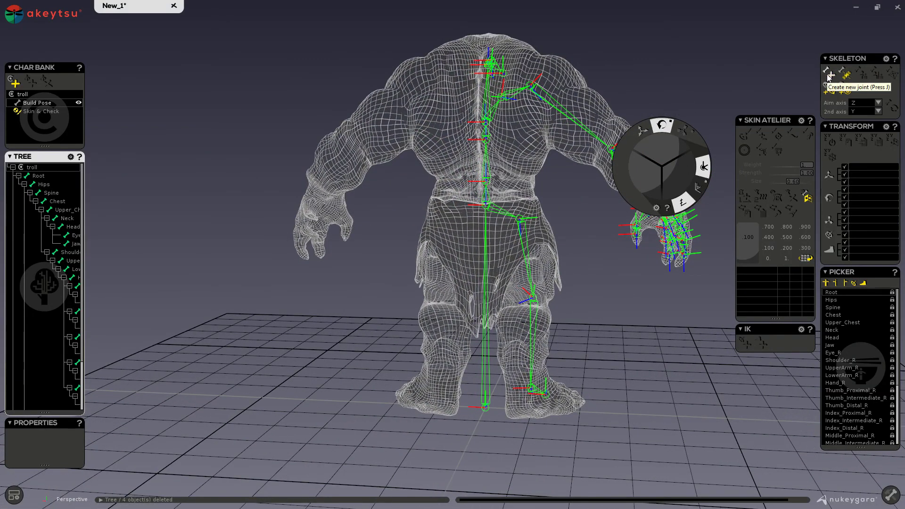
middle_click_drag(705, 307, 608, 350)
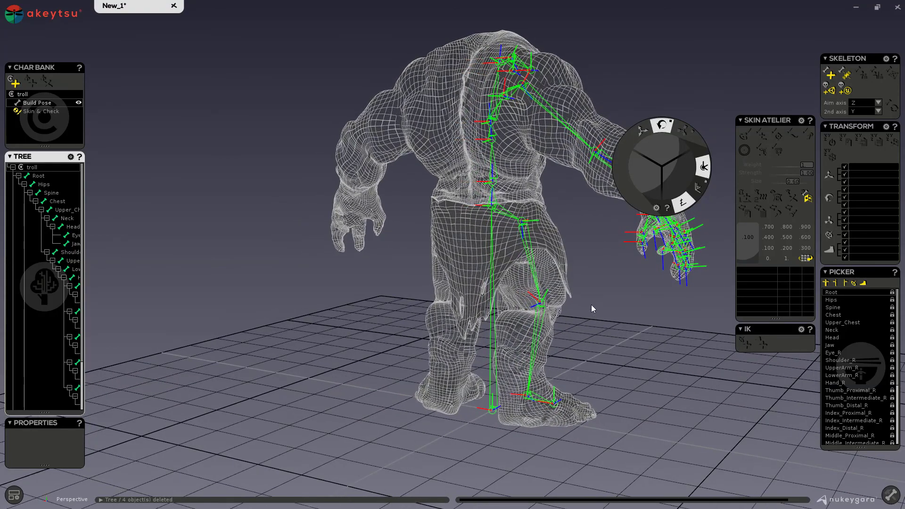
left_click(829, 74)
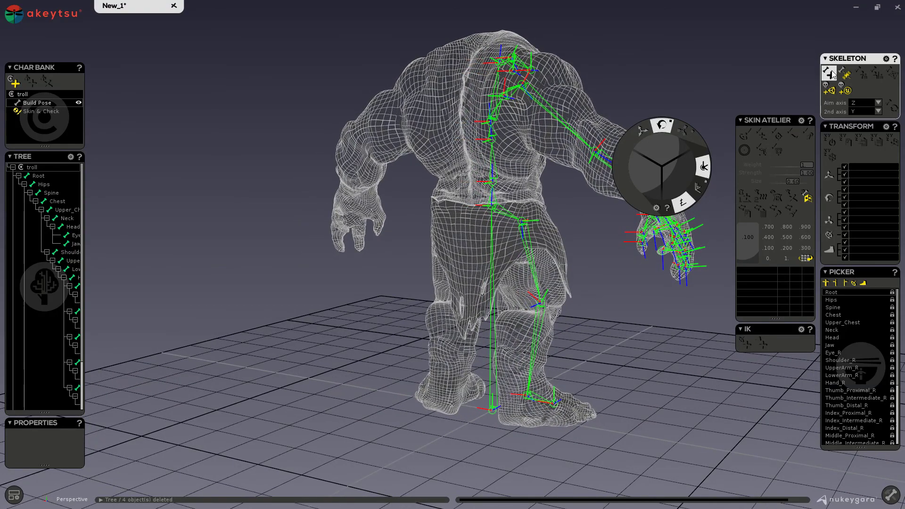
left_click(463, 230)
left_click(463, 281)
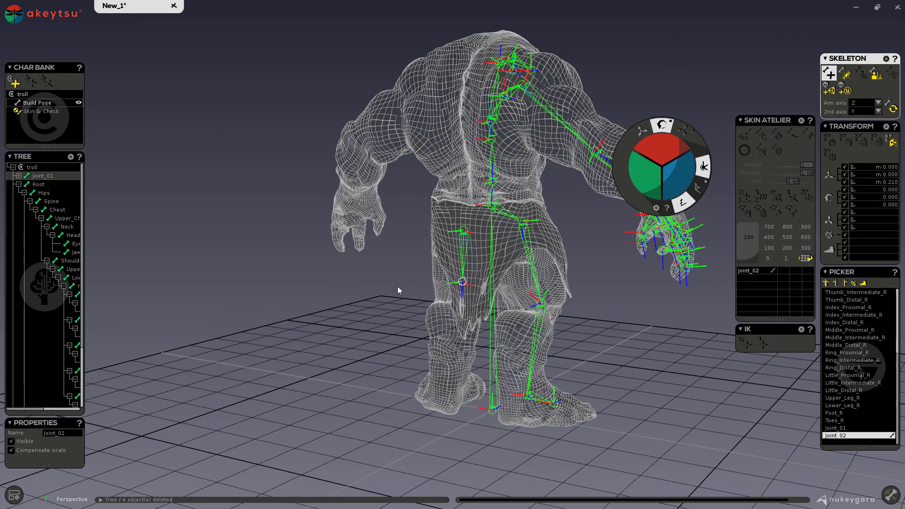
middle_click_drag(333, 286, 277, 313)
scroll(368, 319, "up", 5)
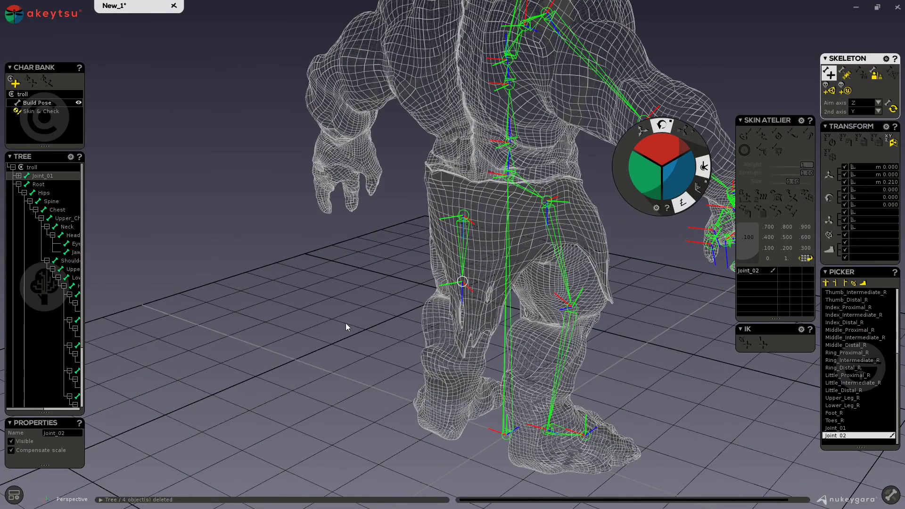
left_click(829, 75)
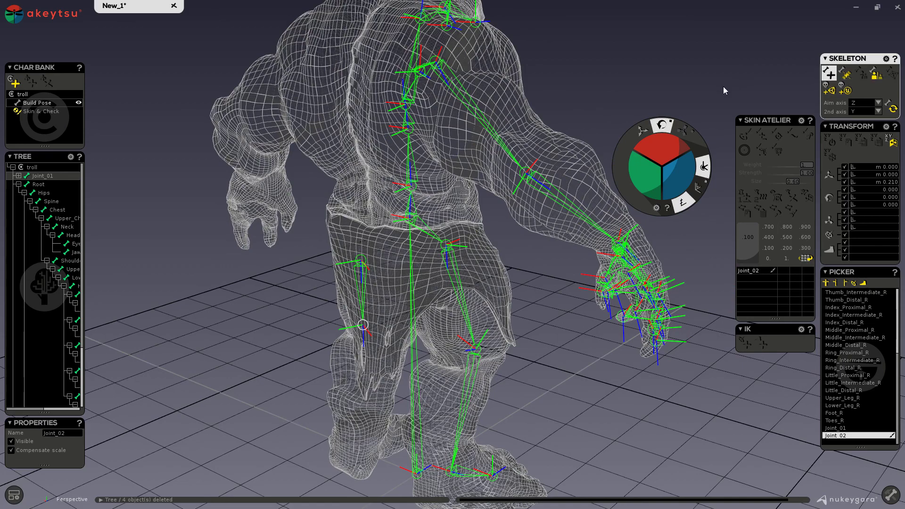
key("Escape")
Insert an additional joint between Joint_01 and Joint_02 in the loincloth chain
scroll(500, 324, "up", 2)
middle_click_drag(549, 351, 516, 307)
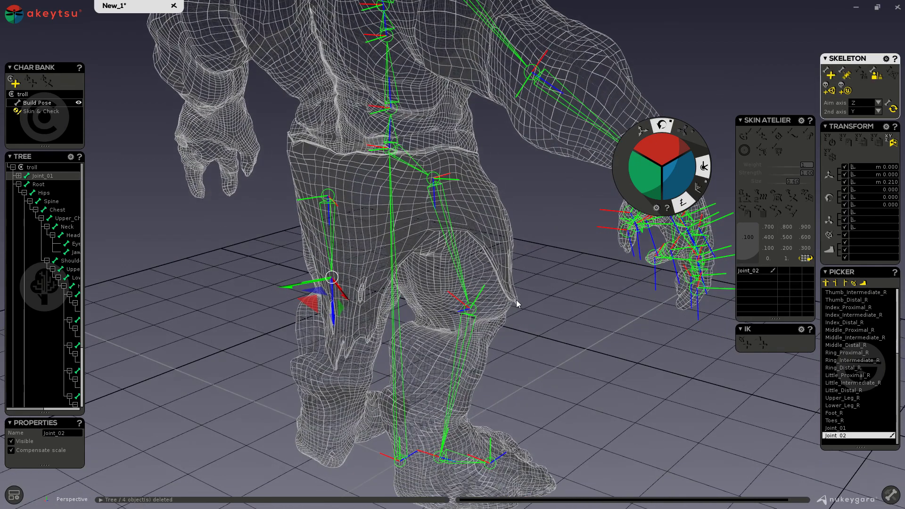
scroll(517, 307, "down", 2)
middle_click_drag(363, 301, 331, 206)
middle_click_drag(309, 278, 451, 354)
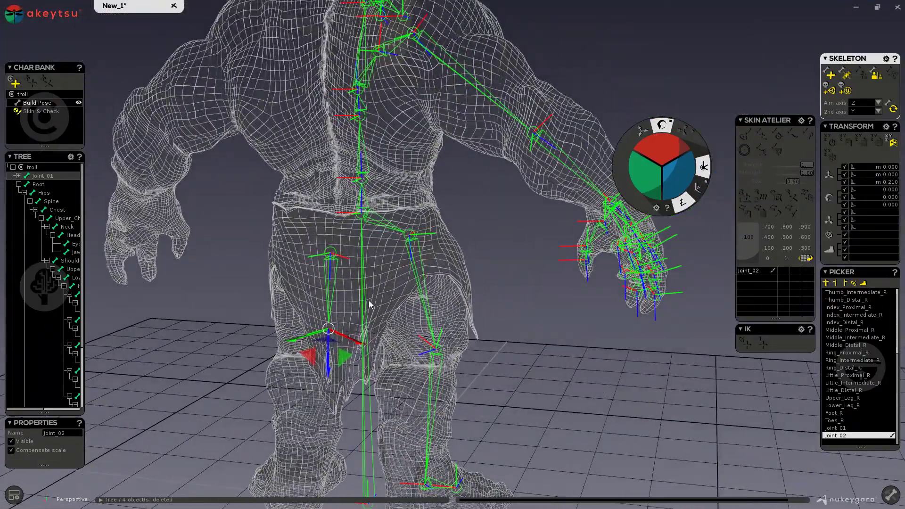
left_click(329, 254)
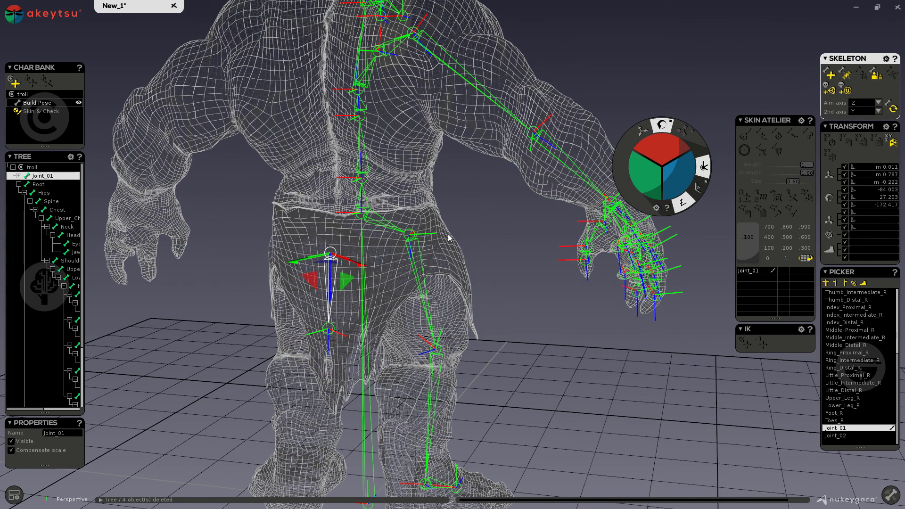
left_click(845, 77)
mouse_move(345, 279)
middle_mouse_down()
mouse_move(331, 296)
mouse_move(347, 283)
middle_mouse_up()
mouse_move(330, 276)
left_mouse_down()
mouse_move(324, 306)
mouse_move(328, 294)
left_mouse_up()
scroll(373, 278, "down", 5)
scroll(372, 271, "up", 5)
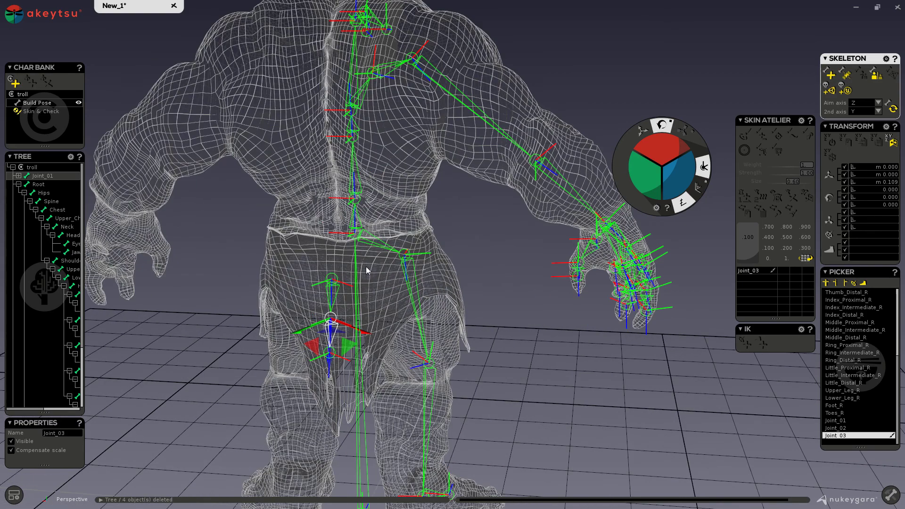
Parent the loincloth chain's top joint, Joint_01, to the Hips bone
left_click(332, 279)
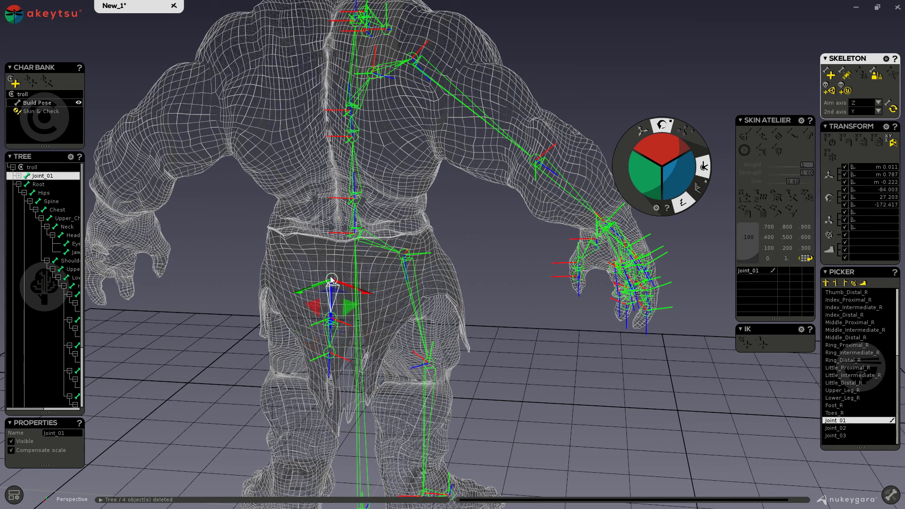
left_click(353, 231)
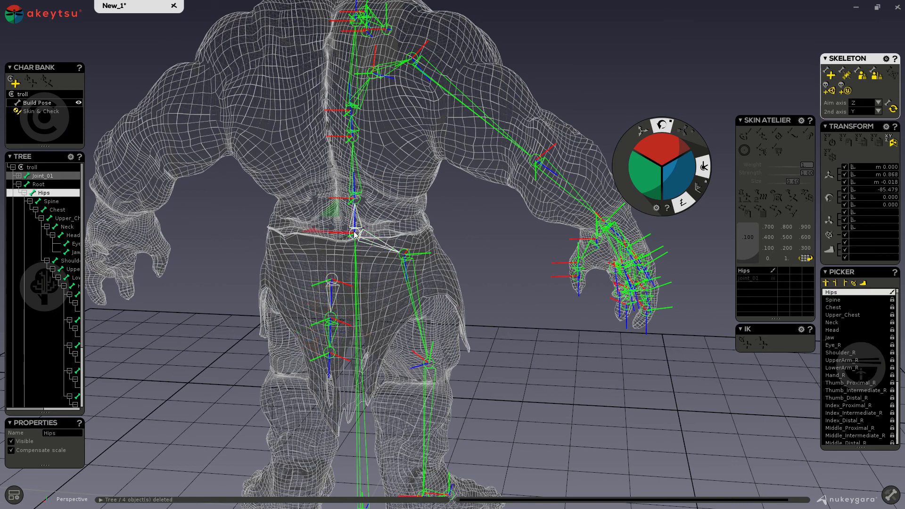
left_click(861, 76)
middle_click_drag(587, 143, 392, 264)
scroll(373, 284, "up", 4)
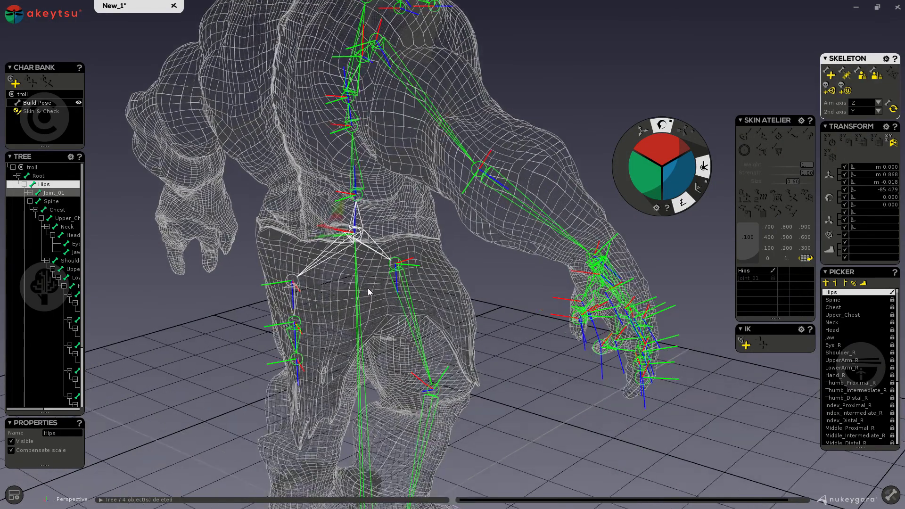
Try unparenting the loincloth's top joint, Joint_01, from the Hips and undo it
middle_click_drag(297, 295, 325, 292)
left_click(303, 296)
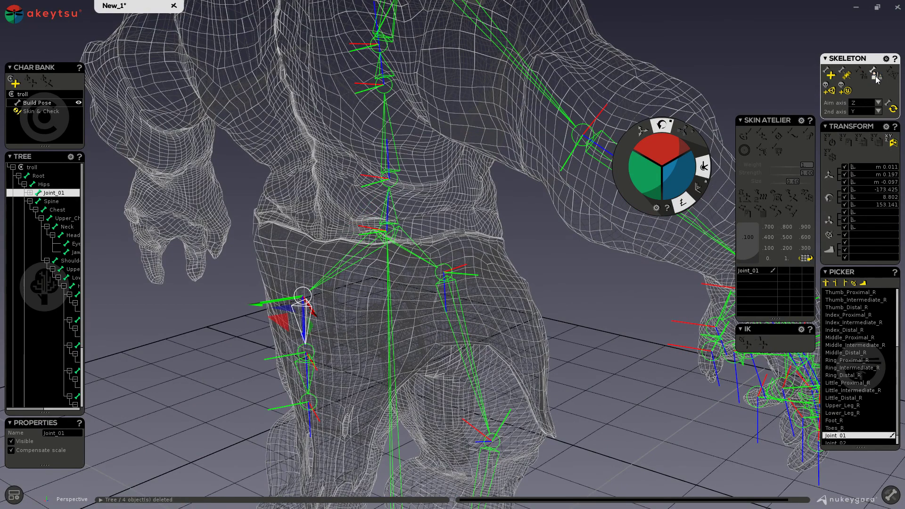
left_click(874, 77)
scroll(367, 296, "down", 5)
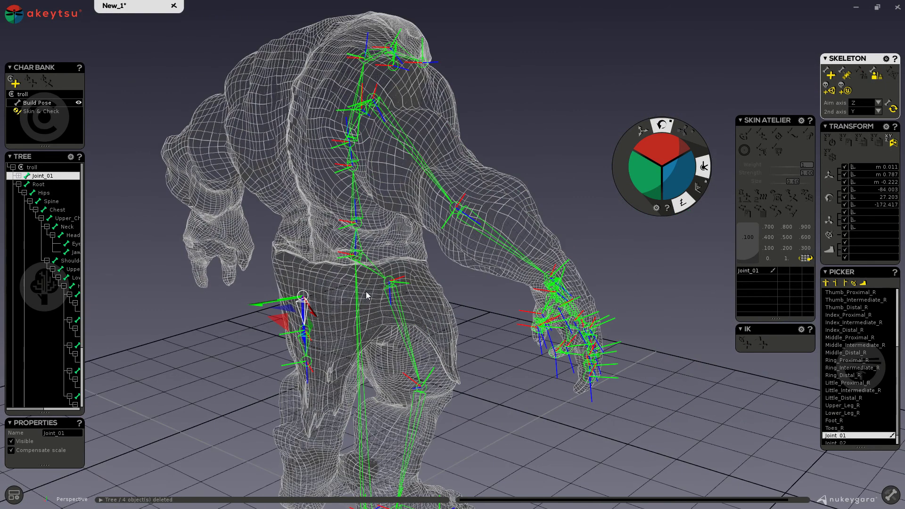
key("ctrl+z")
scroll(375, 287, "up", 3)
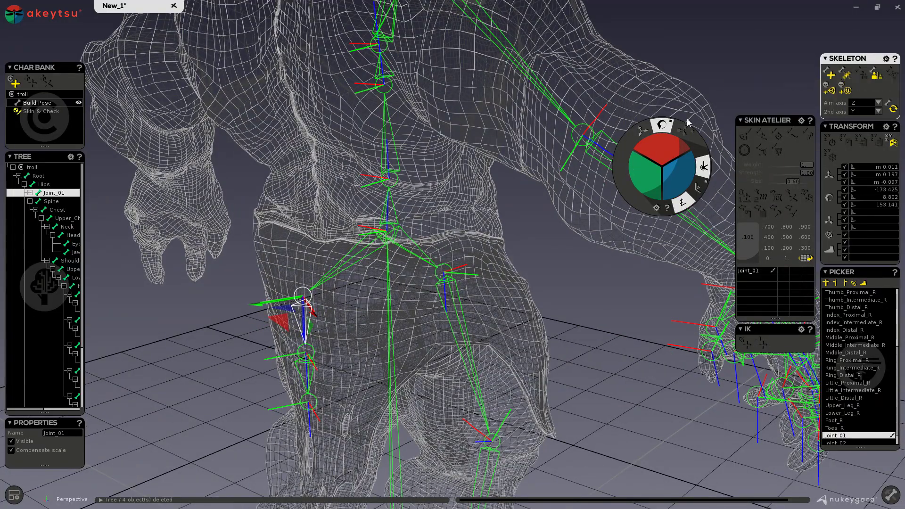
Rename the loincloth chain's top joint, Joint_01, as Skirt_01
scroll(395, 272, "down", 3)
left_click_drag(521, 278, 337, 272, "alt")
scroll(369, 282, "down", 5)
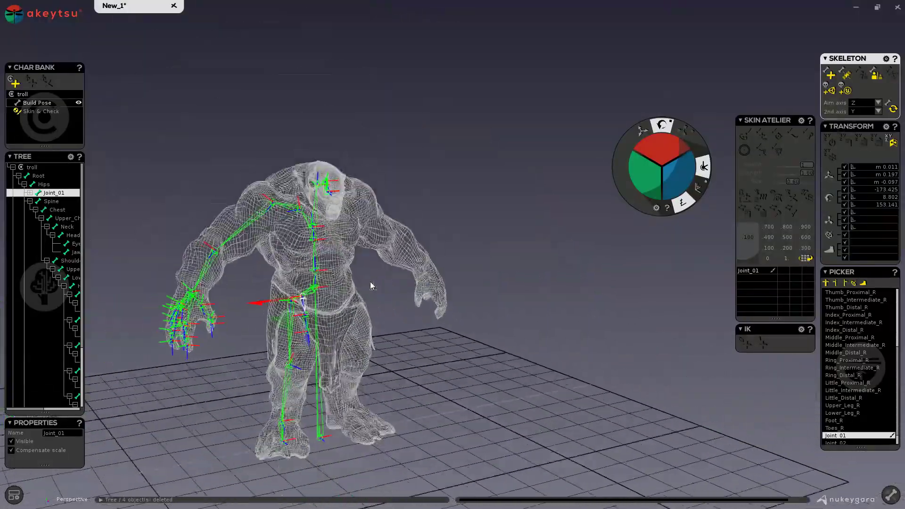
middle_click_drag(360, 316, 384, 230, "alt")
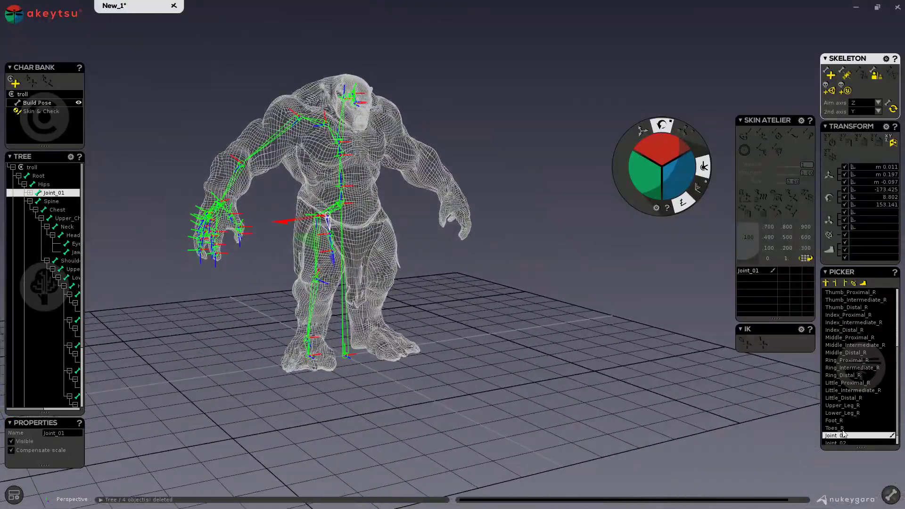
scroll(844, 432, "down", 1)
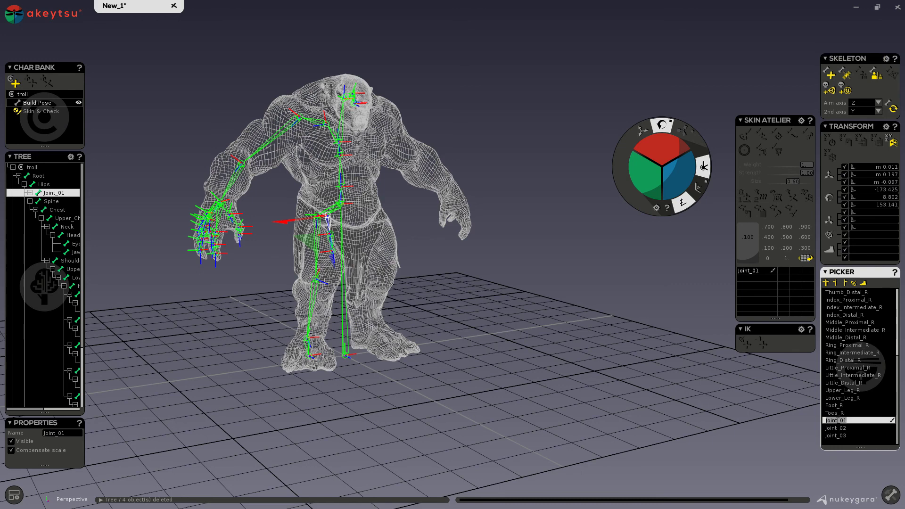
double_click(835, 423)
type("Skirt")
key("Return")
Rename the remaining loincloth joints, Joint_02 and Joint_03, as Skirt_02 and Skirt_03
left_click(835, 428)
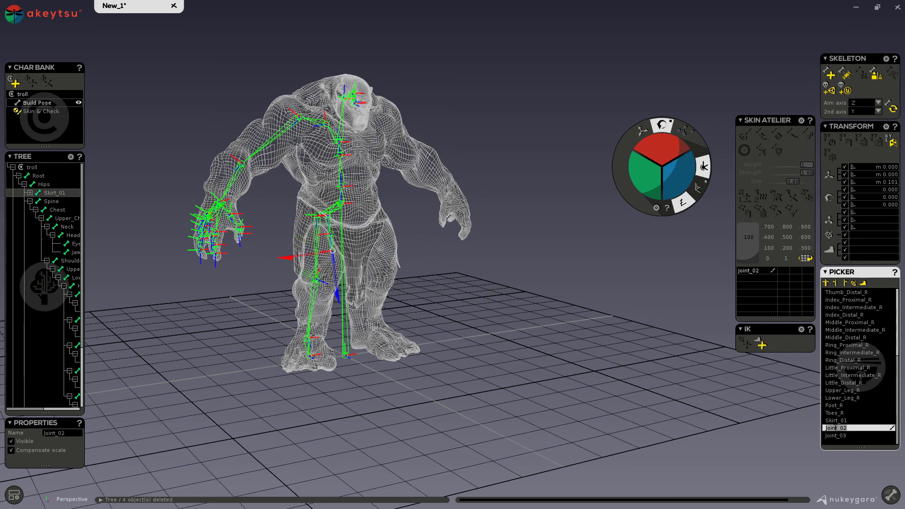
left_click_drag(837, 428, 795, 428)
type("Skirt")
key("Return")
left_click(833, 435)
double_click(837, 436)
left_click_drag(838, 436, 814, 435)
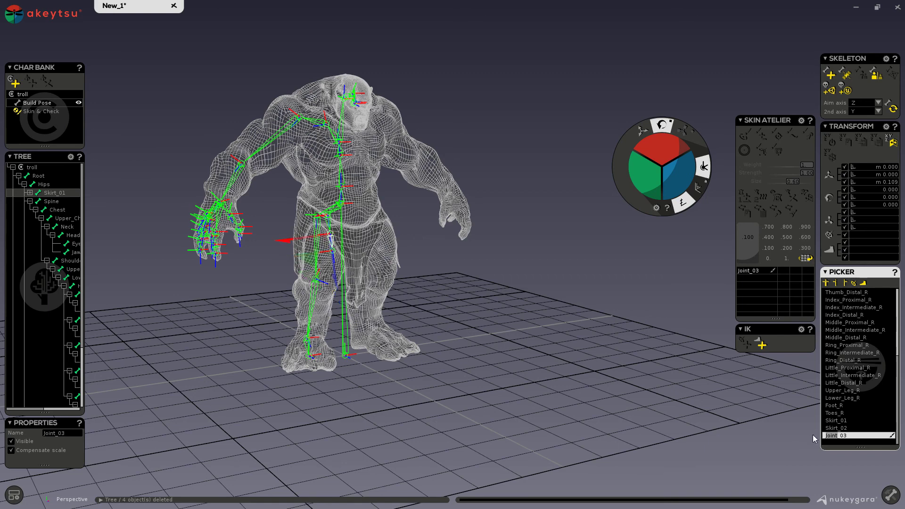
type("Skirt")
key("Return")
Auto-orient all bones except Root and Eye_R, using Z as the aim axis and Y as the second axis
left_click_drag(601, 336, 573, 329, "alt")
scroll(519, 330, "up", 3)
scroll(563, 329, "up", 3)
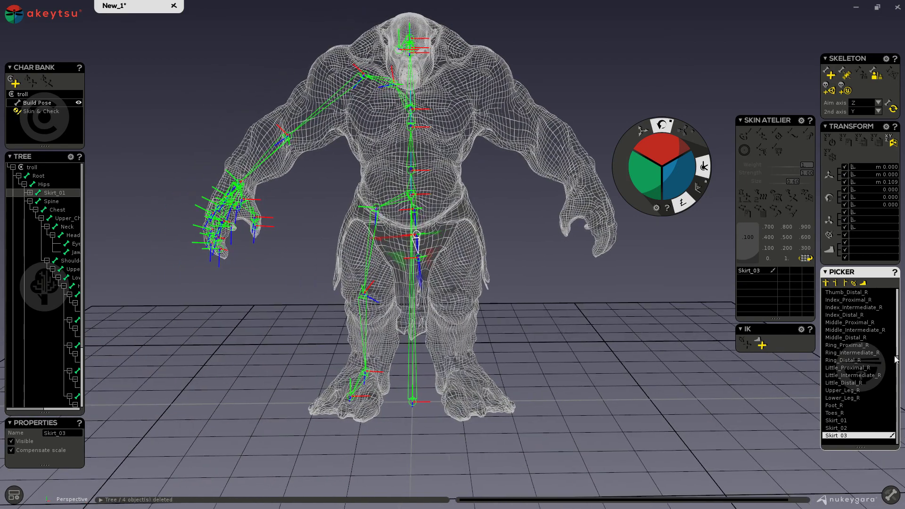
left_click(825, 283)
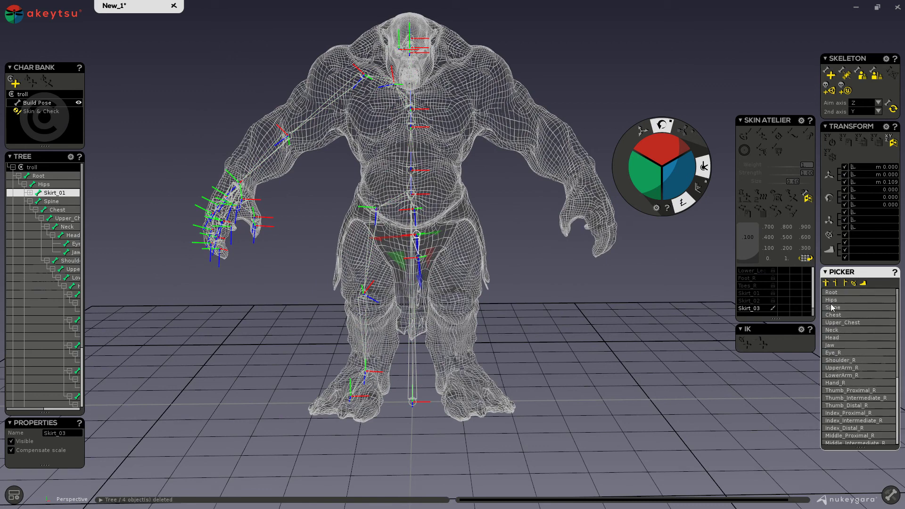
left_click(830, 293)
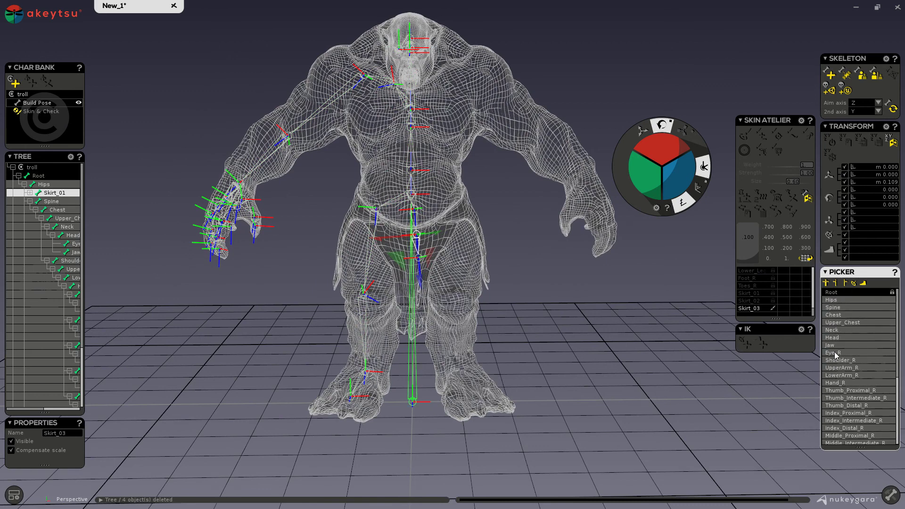
left_click(834, 352)
scroll(494, 364, "down", 4)
middle_click_drag(557, 327, 432, 420)
scroll(561, 327, "up", 4)
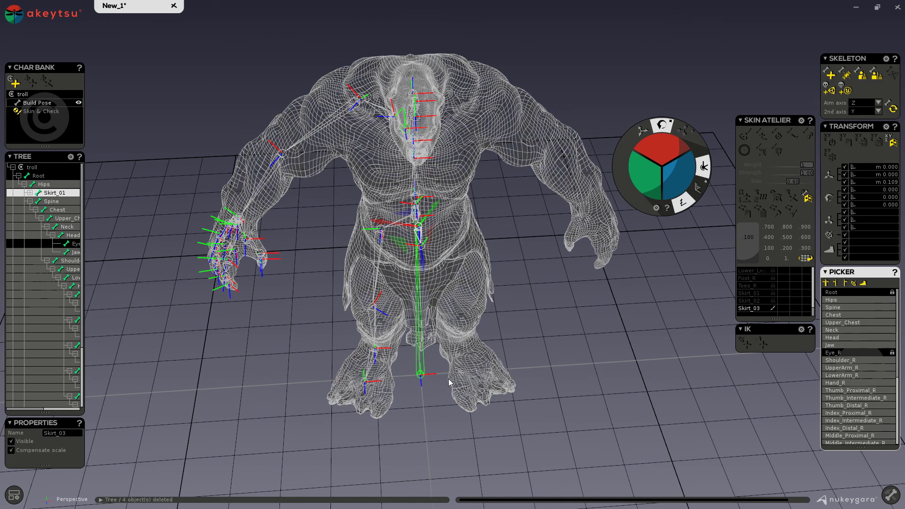
middle_click_drag(590, 338, 603, 362)
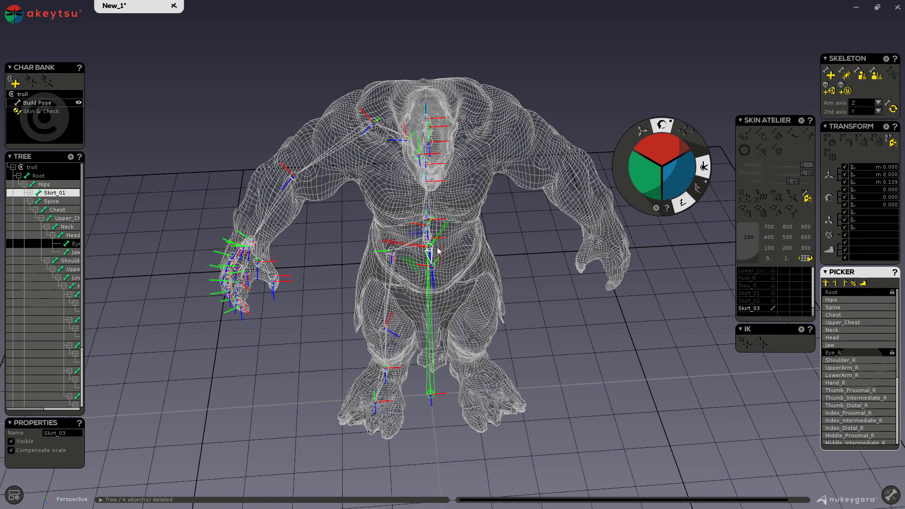
left_click(892, 109)
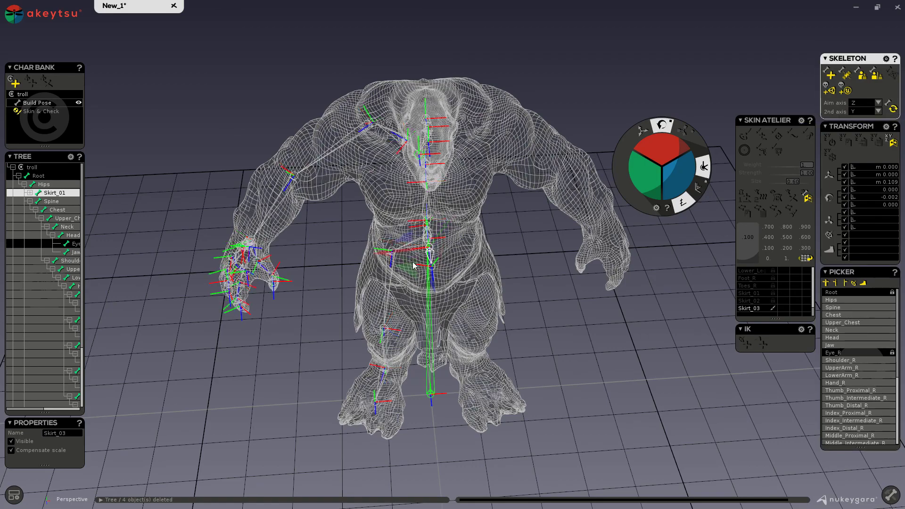
Examine the axis directions of Upper_Leg_R and the bones below it from the front and the side
scroll(413, 265, "up", 5)
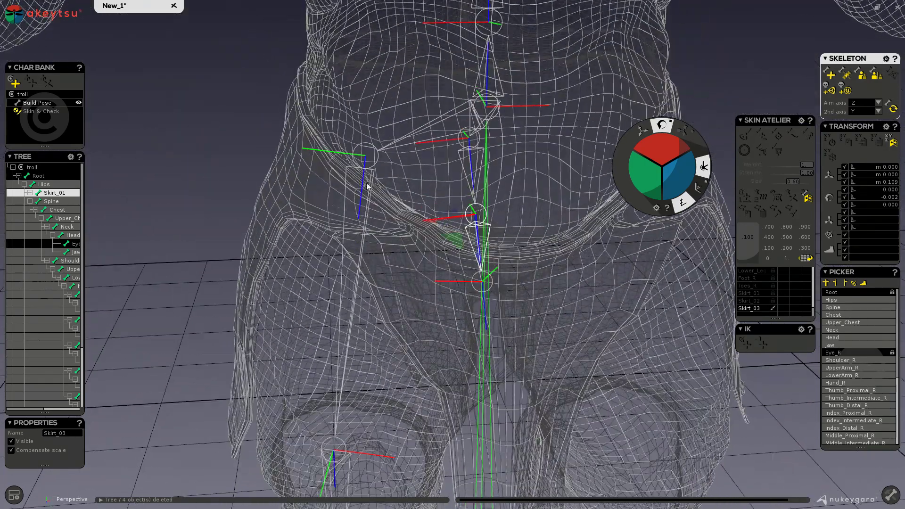
left_click(365, 161)
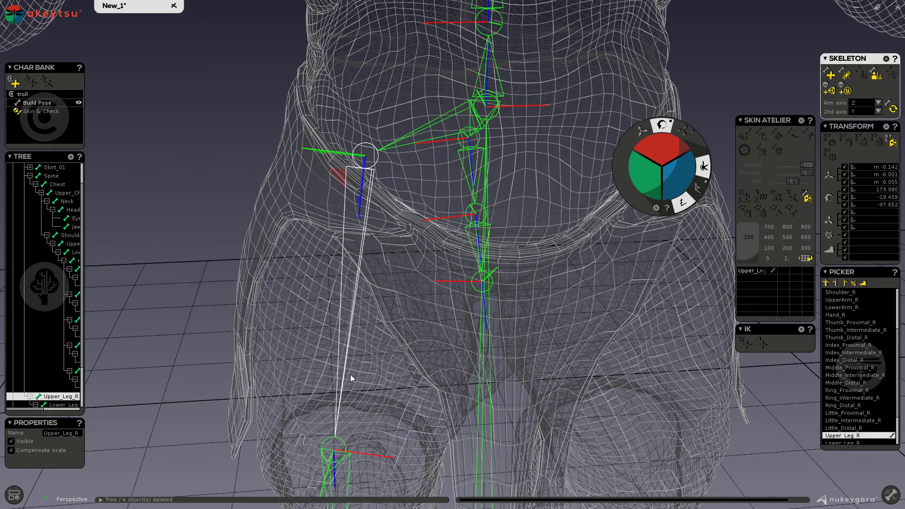
middle_click_drag(366, 406, 397, 220)
scroll(371, 363, "down", 3)
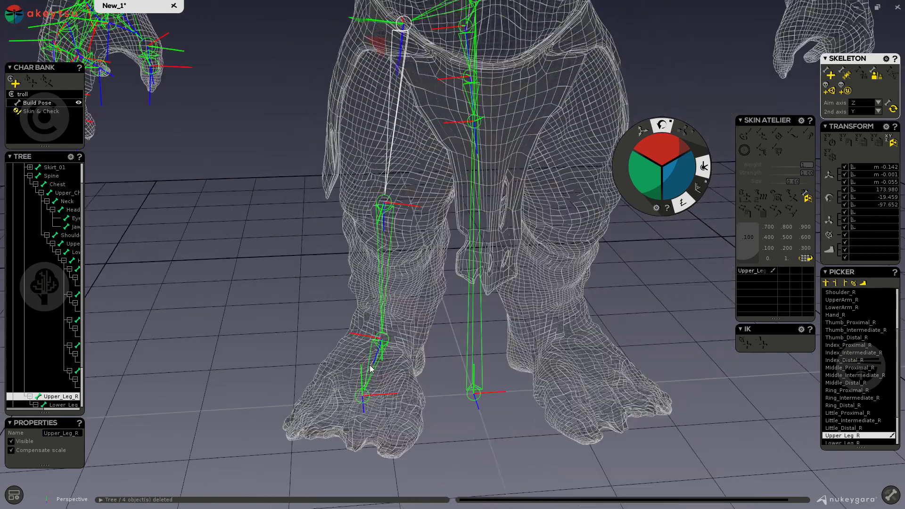
middle_click_drag(424, 130, 414, 244)
scroll(414, 245, "up", 3)
middle_click_drag(408, 159, 413, 227)
scroll(413, 221, "down", 4)
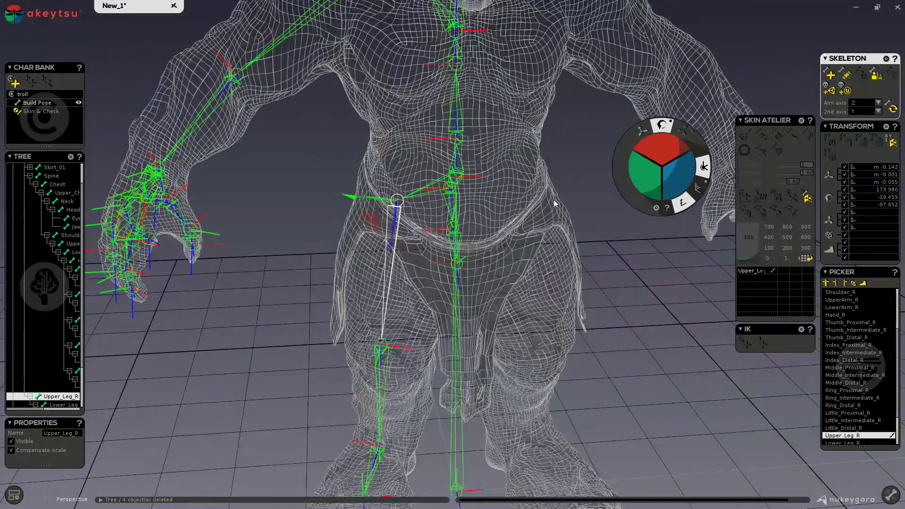
middle_click_drag(551, 201, 433, 198)
right_click_drag(434, 198, 418, 173)
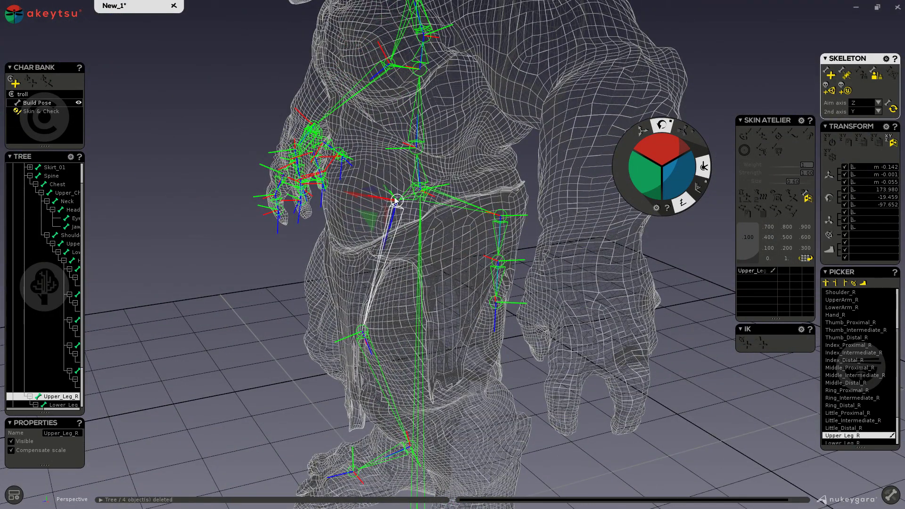
scroll(384, 264, "up", 2)
right_click_drag(384, 263, 486, 259)
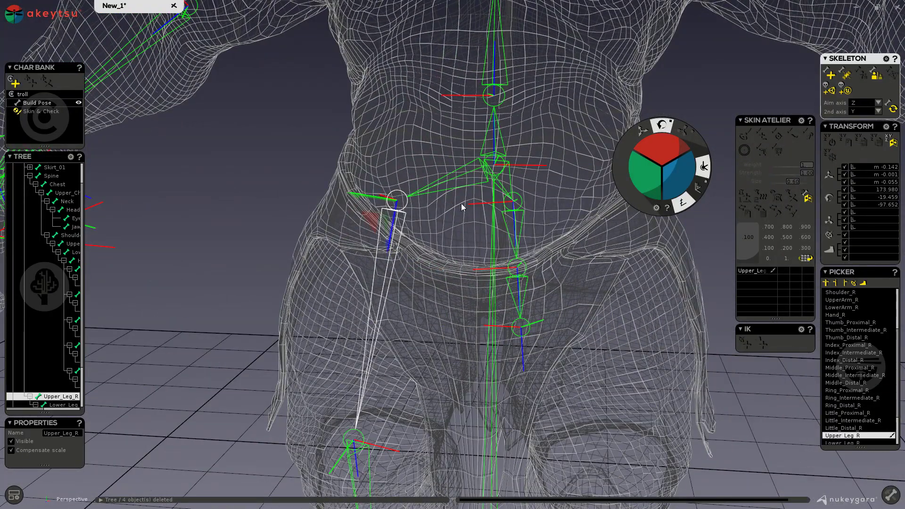
Try rotating Upper_Leg_R in Skin & Check to test its axes, undo the rotation and return to Build Pose
key("e")
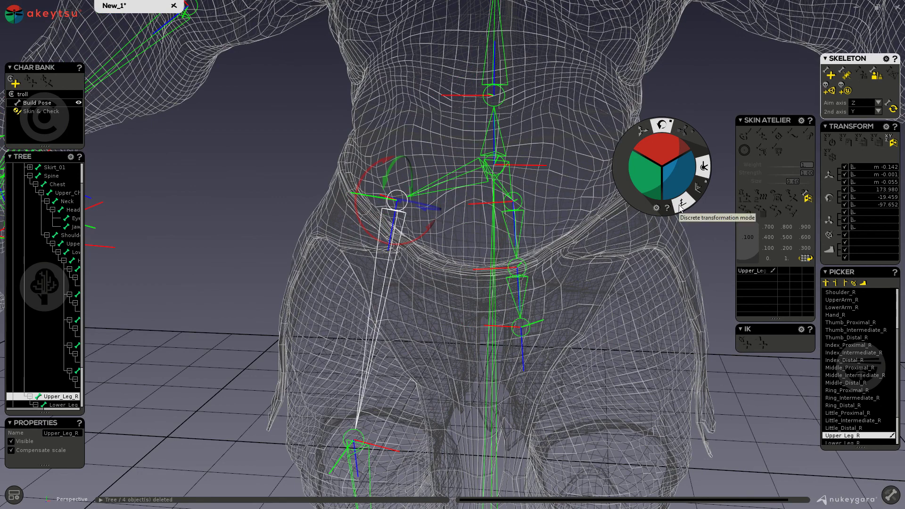
left_click(681, 205)
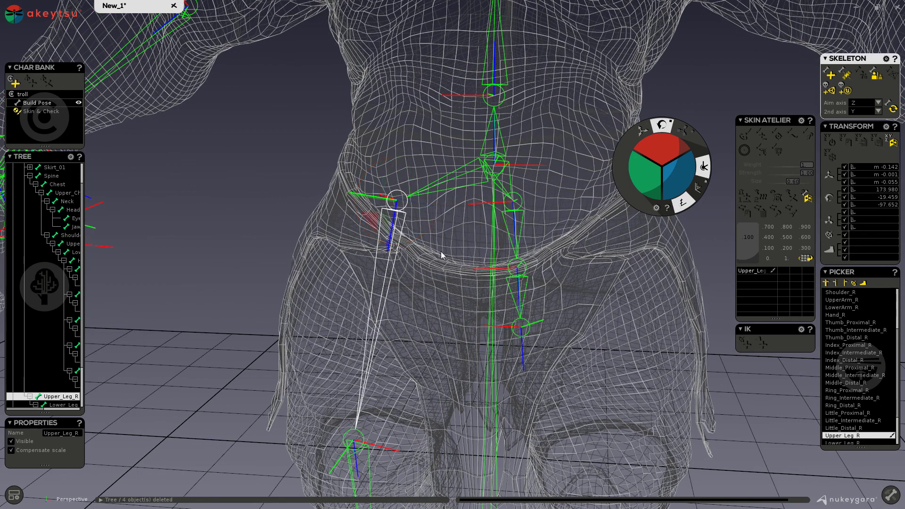
left_click(43, 111)
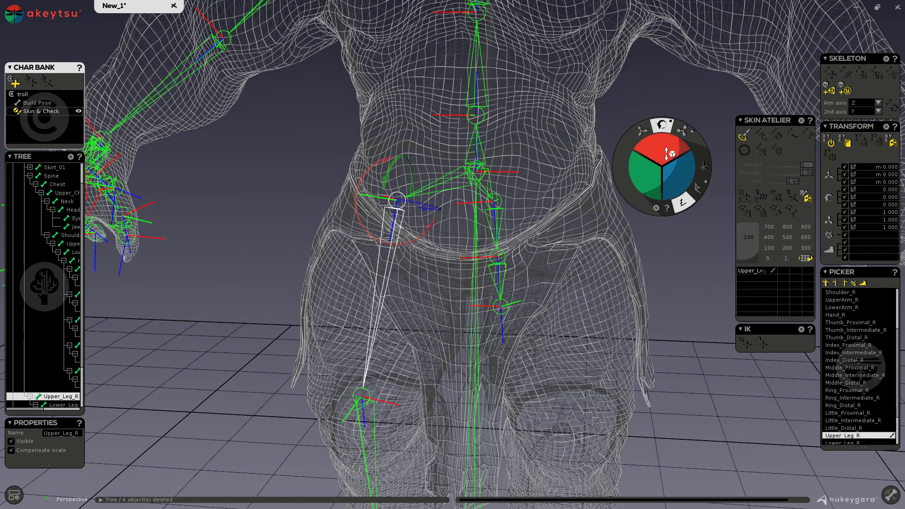
mouse_move(666, 152)
left_mouse_down()
mouse_move(676, 193)
mouse_move(661, 137)
left_mouse_up()
key("ctrl+z")
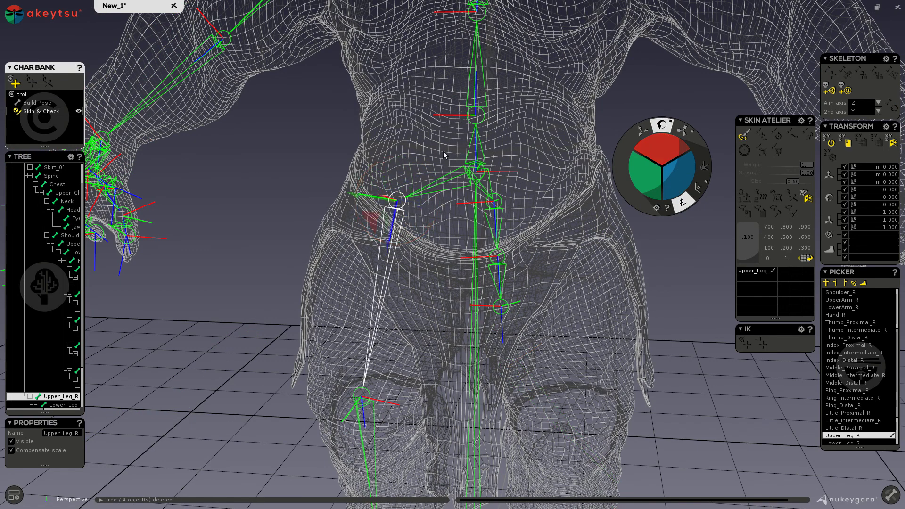
scroll(440, 163, "down", 3)
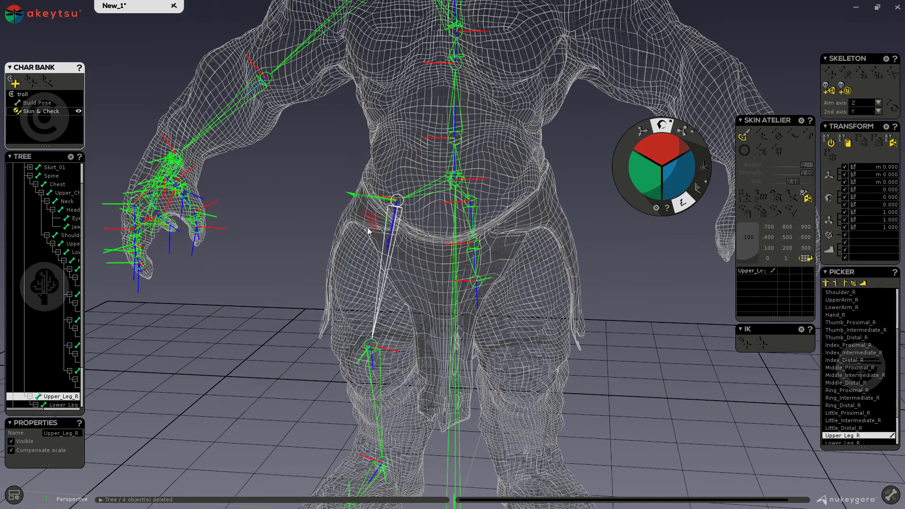
left_click(37, 103)
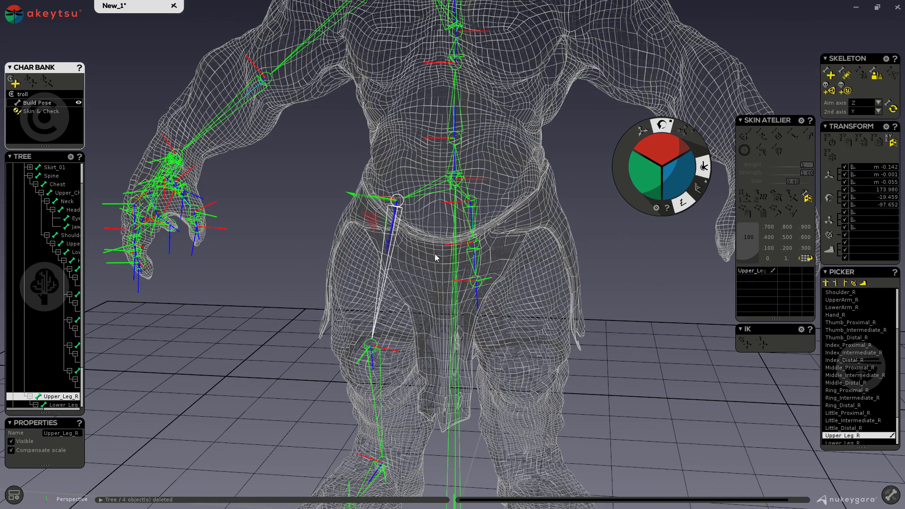
Reorient Upper_Leg_R about its Z axis in Build Pose, to rotation values of -160.441, -5.675 and 170.336
middle_click_drag(436, 255, 431, 202, "alt")
scroll(436, 177, "up", 2)
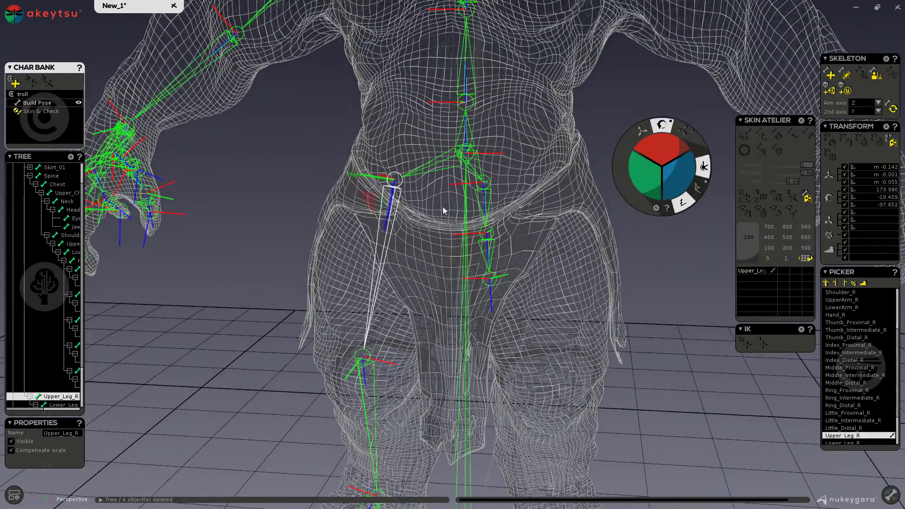
left_click_drag(443, 211, 464, 200, "alt")
left_click_drag(577, 207, 524, 270, "alt")
left_click_drag(680, 173, 678, 144)
middle_click_drag(396, 175, 524, 213)
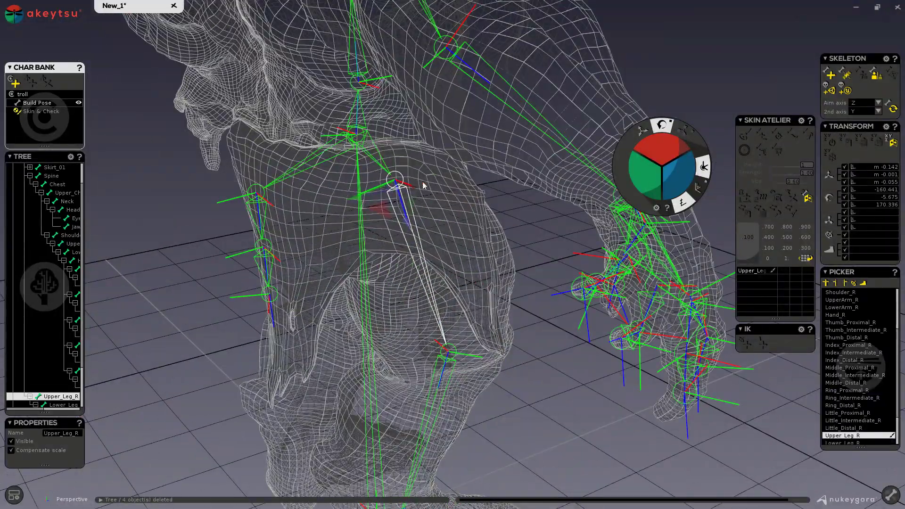
middle_click_drag(446, 197, 528, 183)
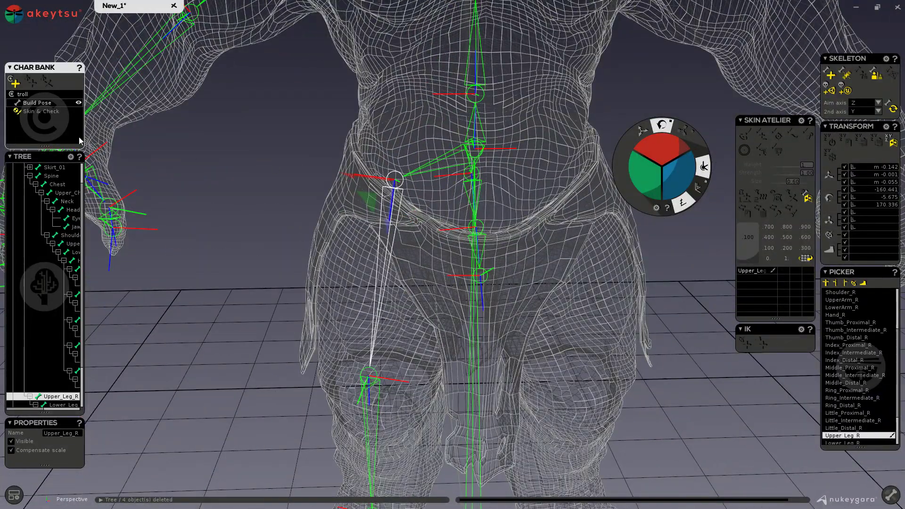
Test the reoriented Upper_Leg_R in Skin & Check with a 90-degree bend and other rotations, undo them and return to Build Pose
left_click(38, 111)
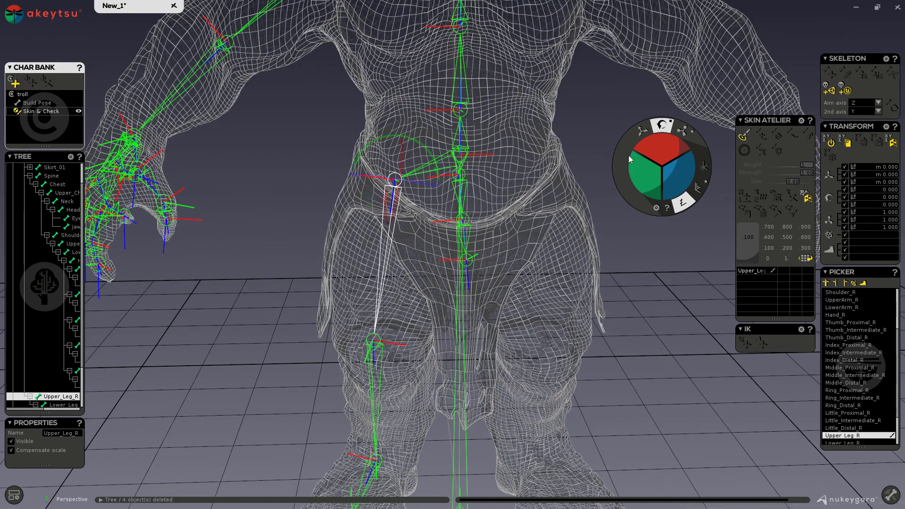
left_click_drag(659, 147, 656, 104)
middle_click_drag(600, 280, 492, 275)
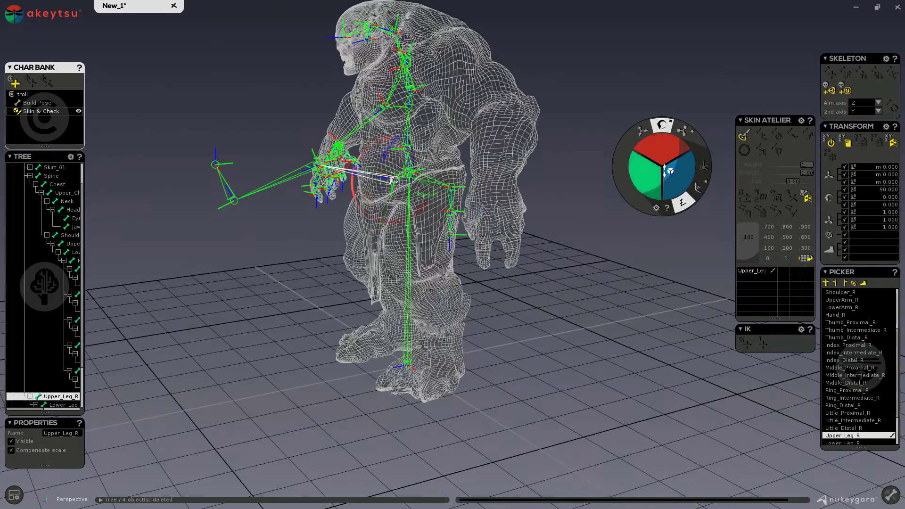
left_click_drag(666, 167, 663, 196)
left_click_drag(661, 146, 646, 126)
key("ctrl+z")
left_click(32, 104)
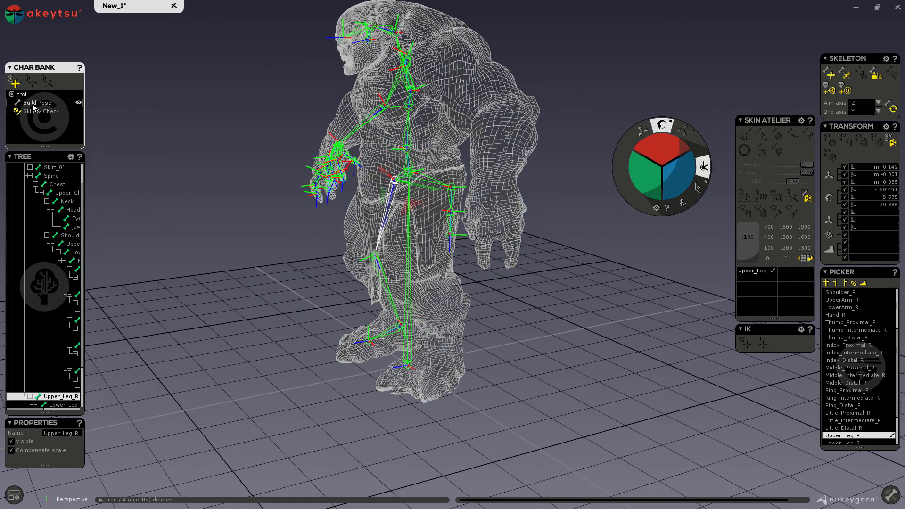
Reorient the Spine bone about its Z axis in discrete mode, to rotation values of -8.846, 0 and 0
scroll(279, 233, "up", 3)
middle_click_drag(249, 266, 306, 270)
scroll(397, 182, "up", 3)
middle_click_drag(414, 231, 405, 273)
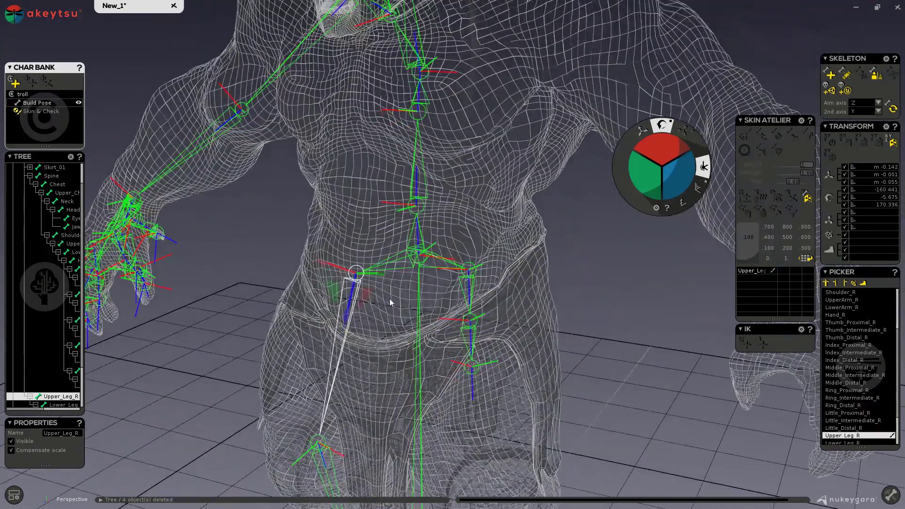
left_click(415, 209)
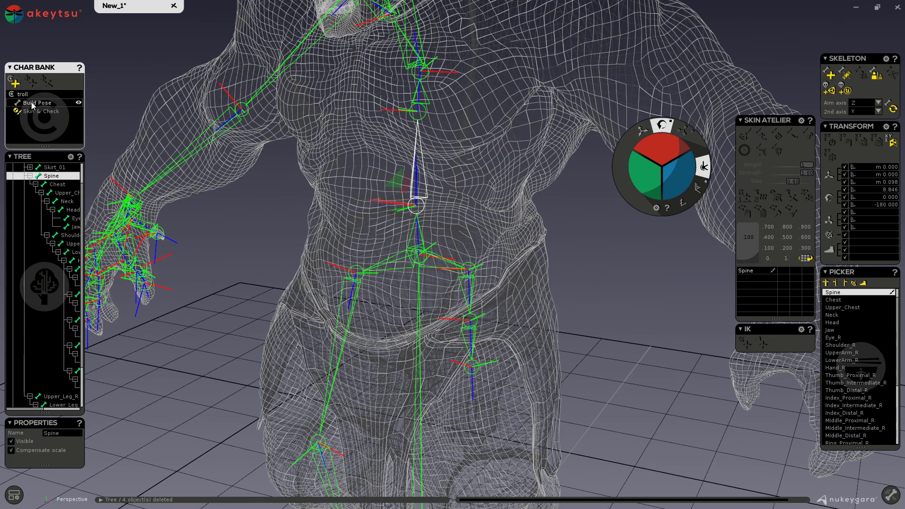
left_click_drag(452, 209, 405, 214, "alt")
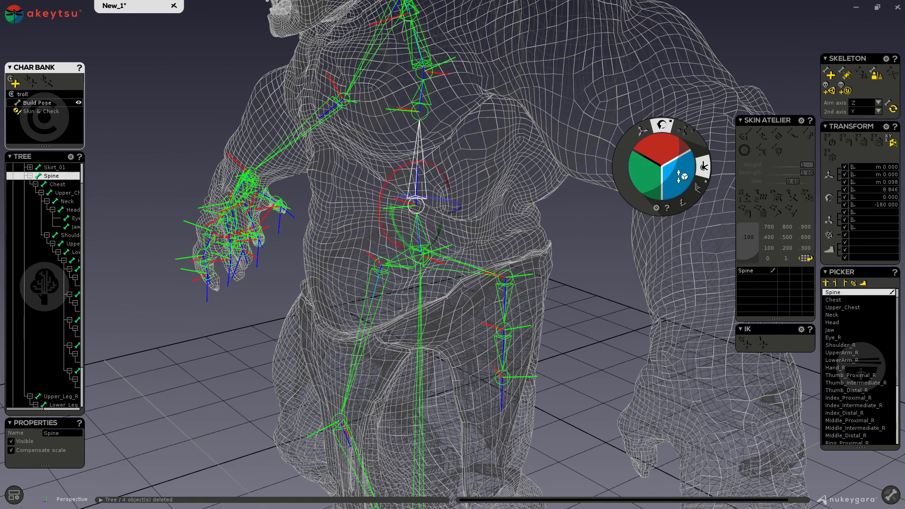
left_click(687, 203)
left_click_drag(680, 180, 609, 94)
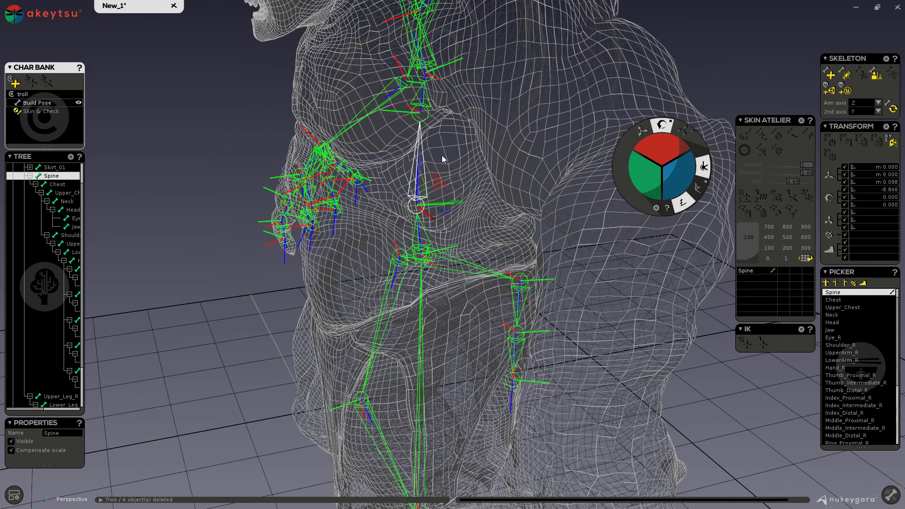
Reorient the Chest bone about its Z axis, to rotation values of -5.250, 0 and 0
left_click(419, 114)
left_click_drag(679, 179, 667, 113)
key("ctrl+z")
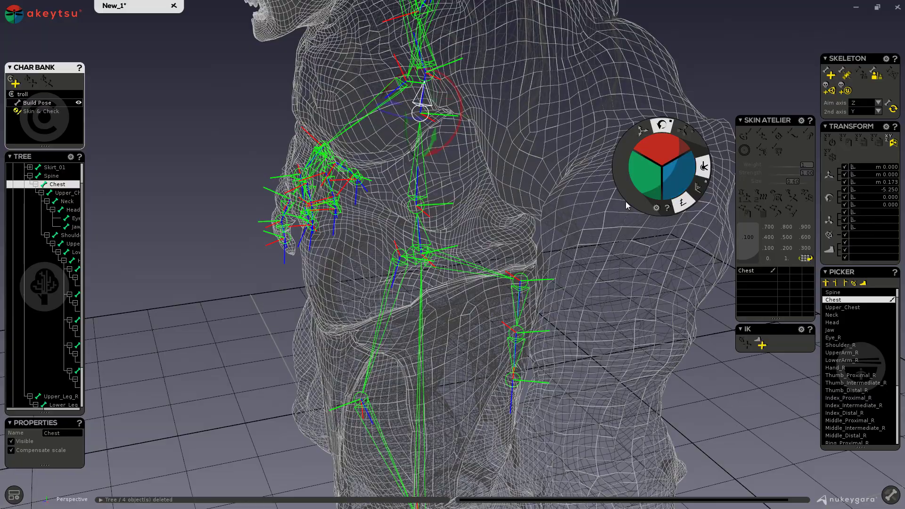
scroll(623, 212, "down", 5)
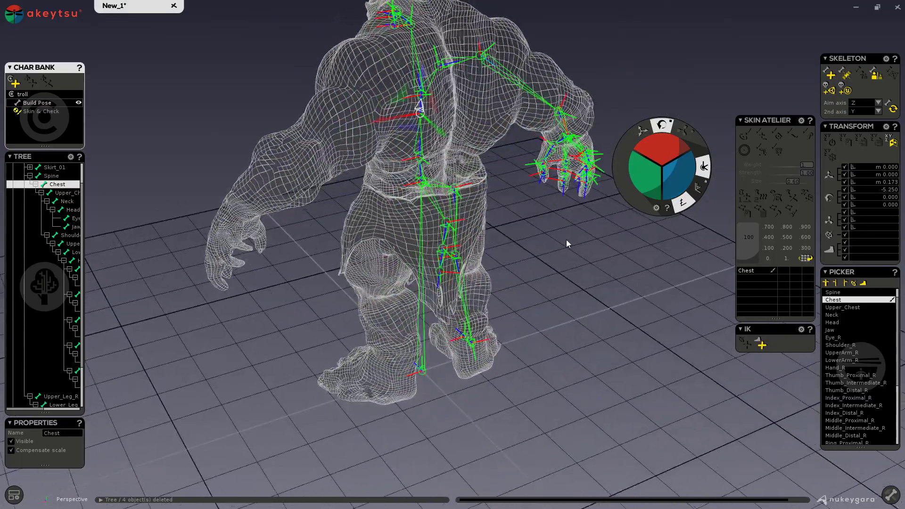